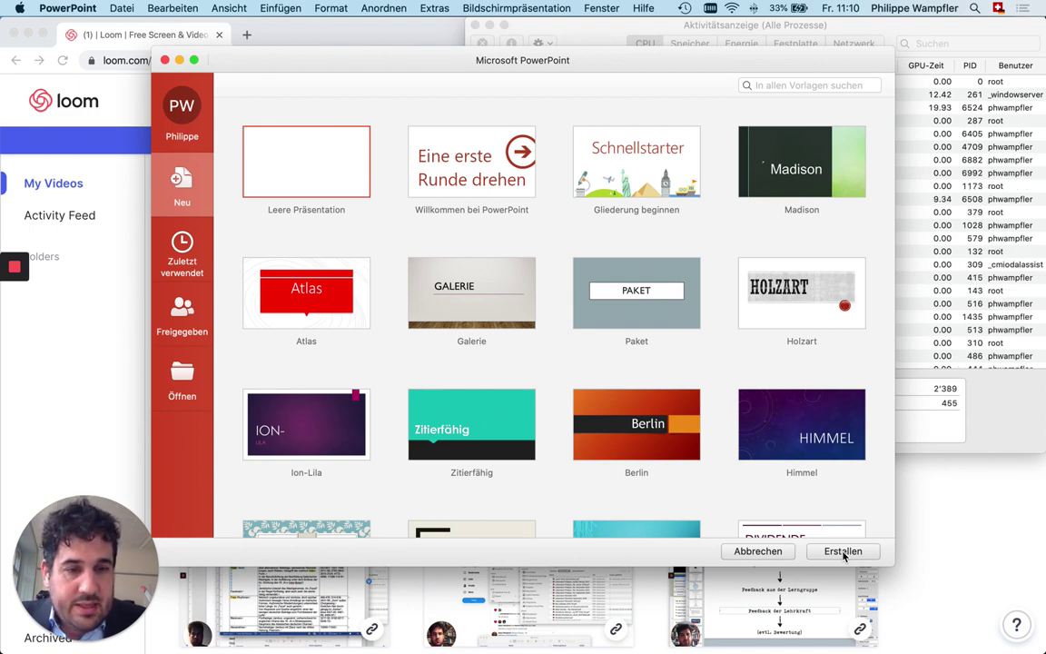
Step: Open the new-presentation template gallery with Erstellen
click(844, 553)
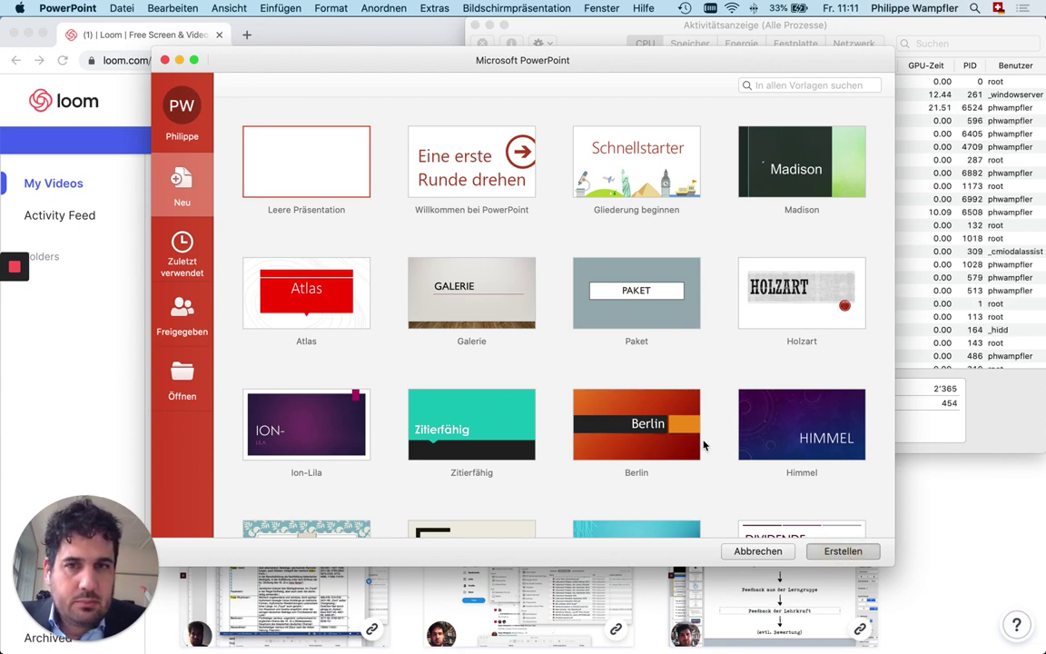
Step: Create a blank presentation, move its window left, and bring up the Datei menu
double_click(322, 173)
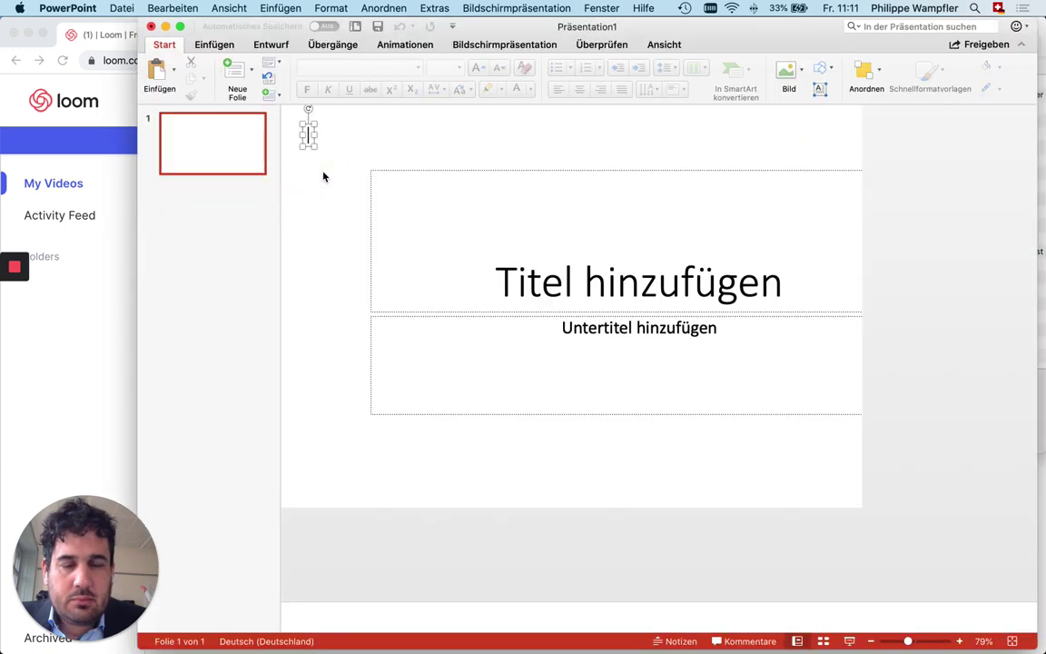
drag(450, 30, 336, 30)
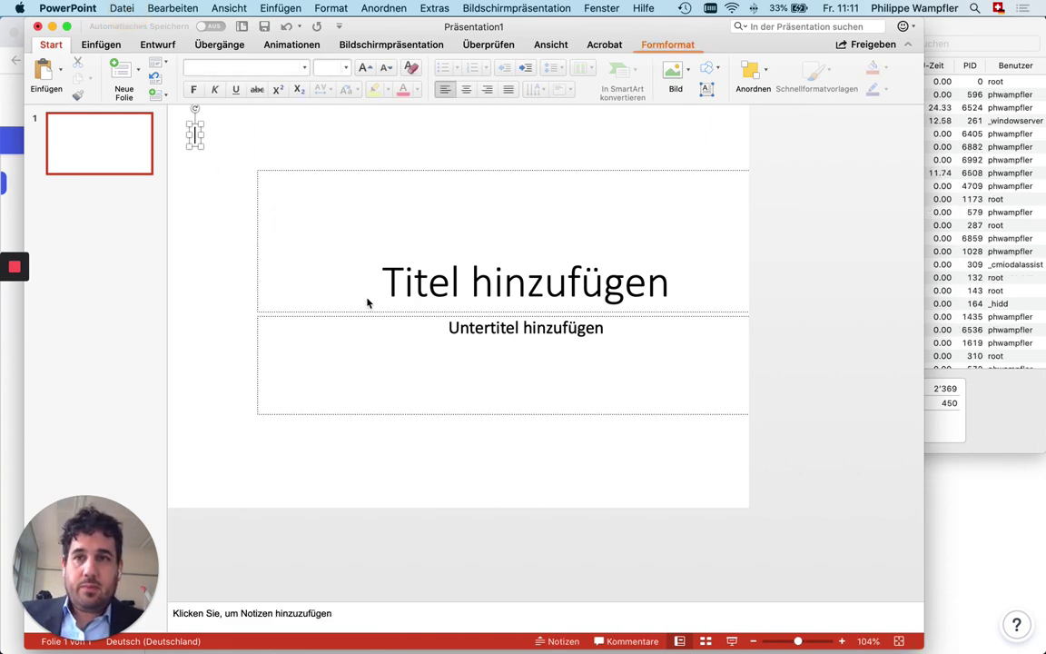
click(122, 8)
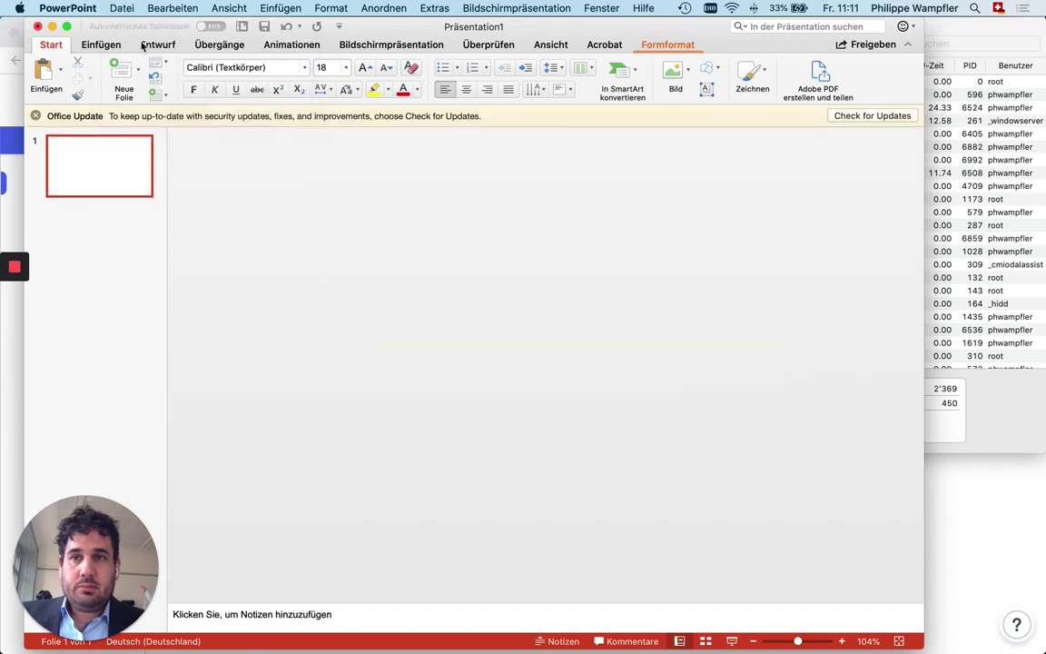
click(123, 8)
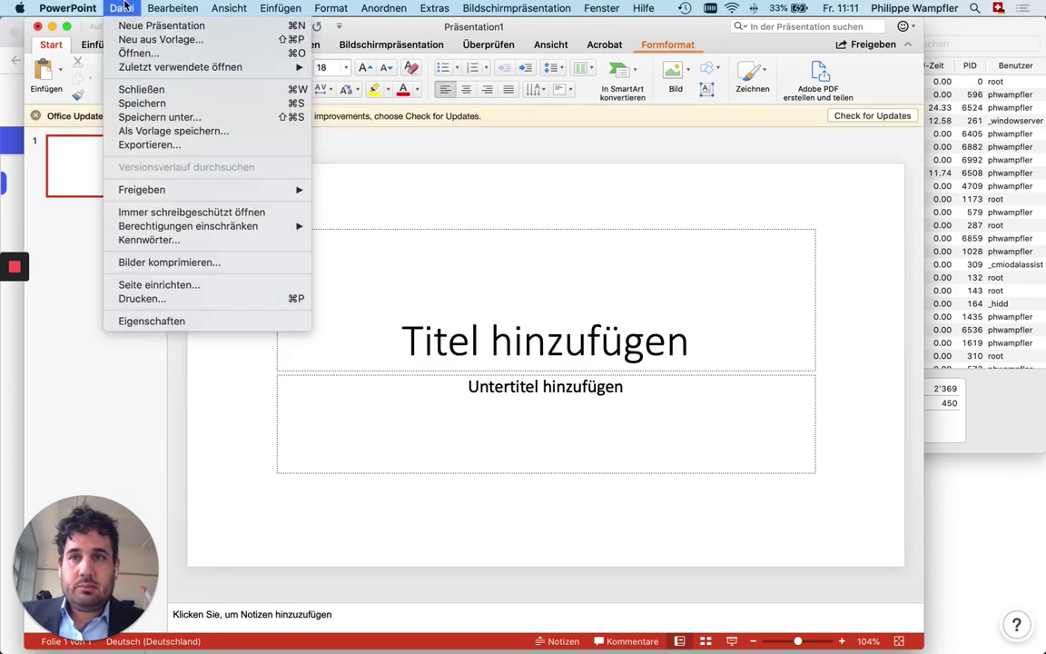
Step: Save the presentation under the poster's file name, replacing the same-named existing file
click(150, 103)
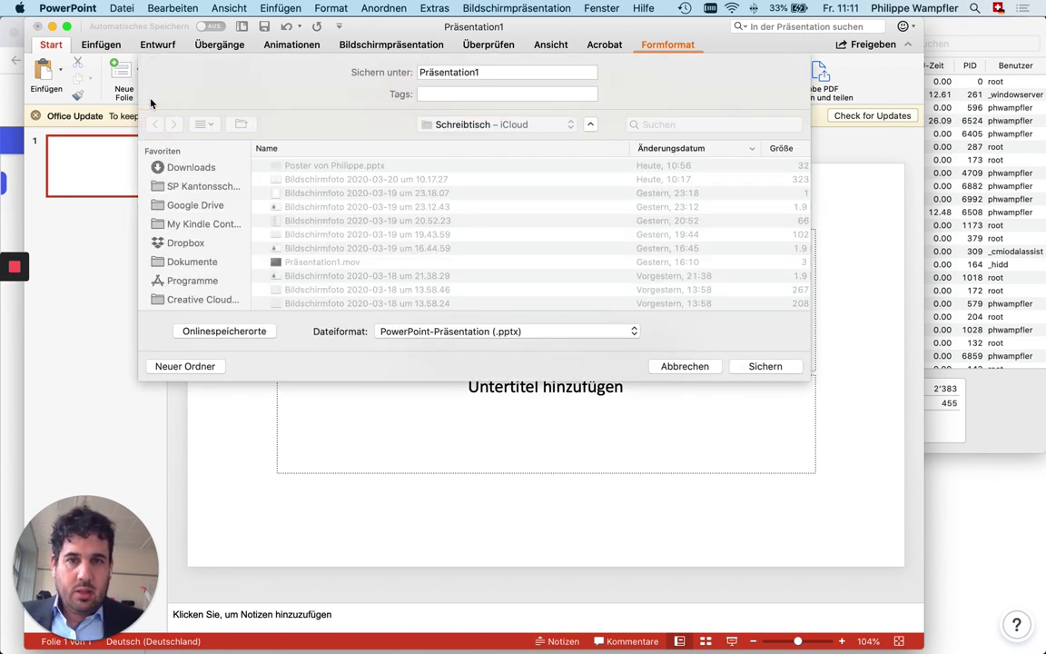
text(Poste)
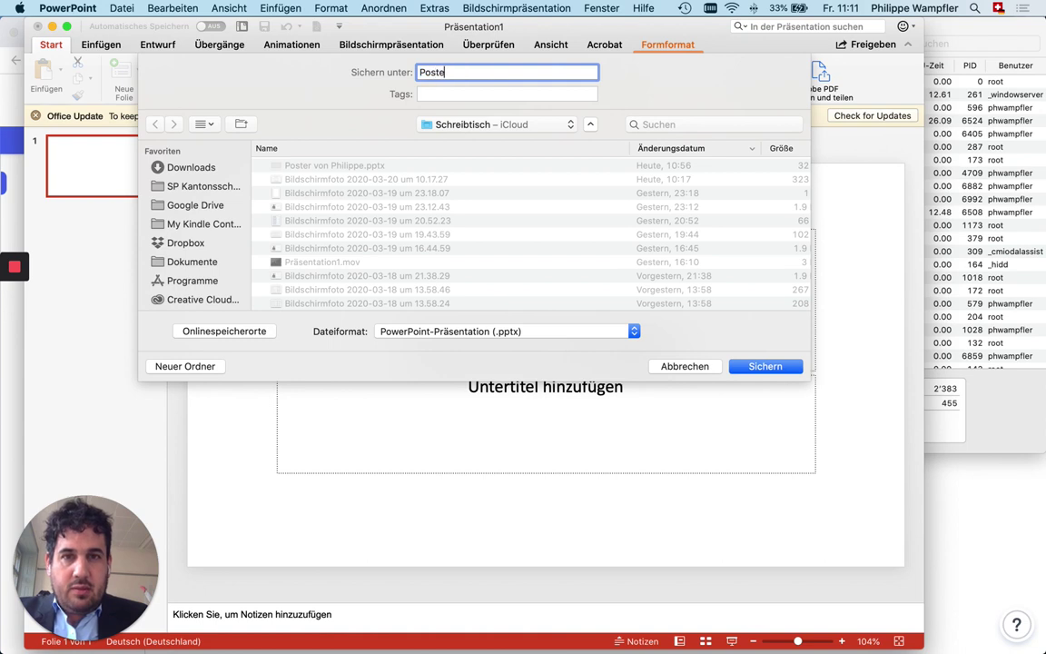
text(r)
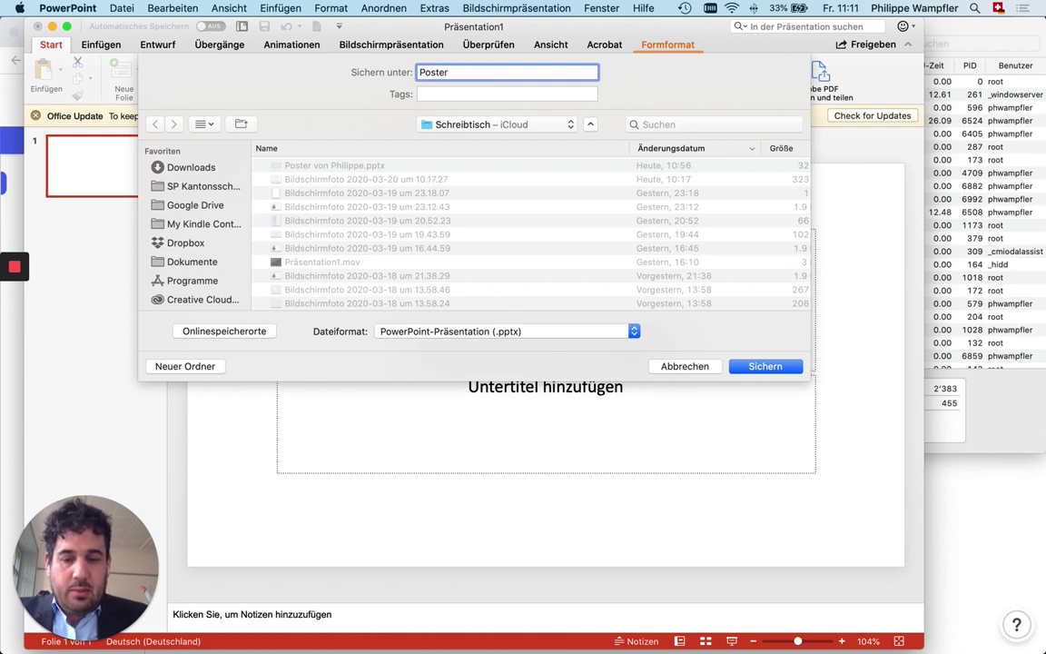
text( von Philippe)
key(Return)
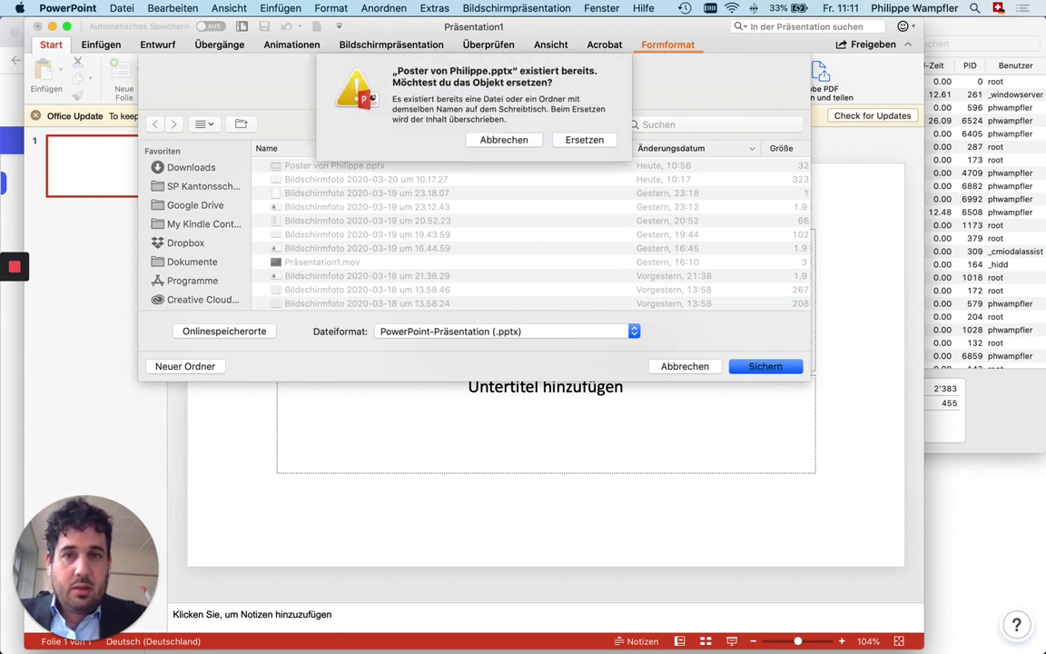
click(584, 140)
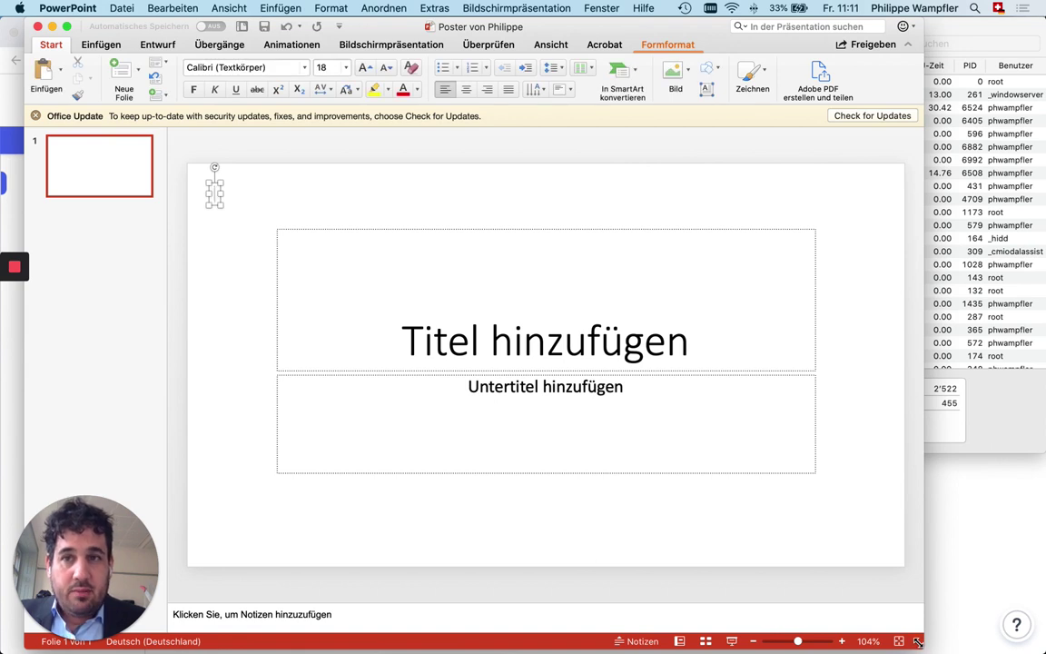
Step: Maximize the window and bring up the Entwurf tab's Foliengröße slide size choices
double_click(918, 641)
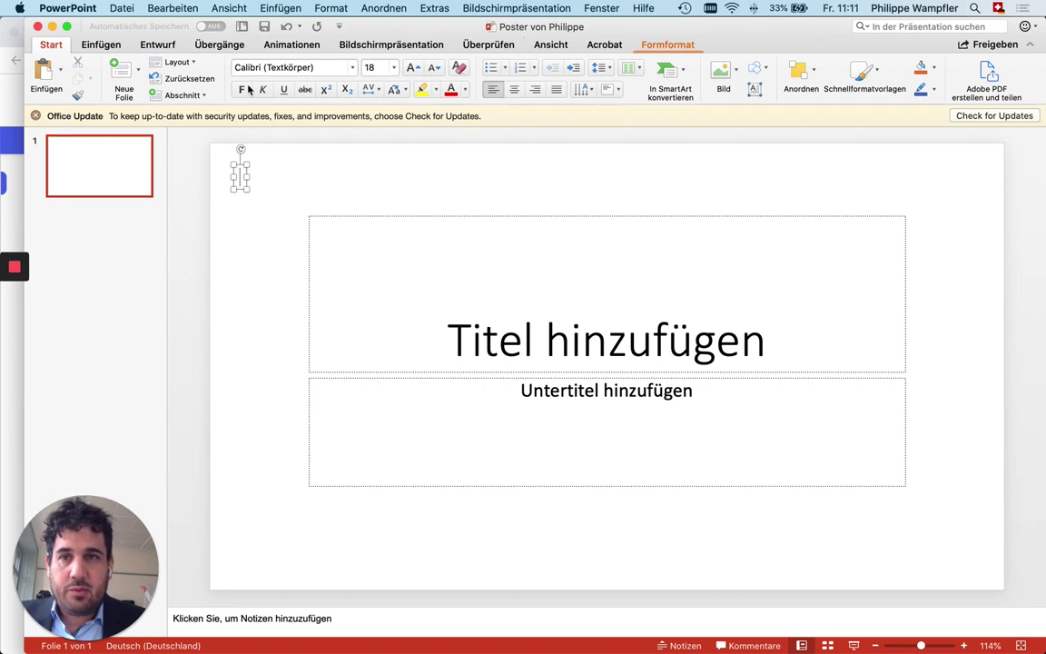
click(160, 45)
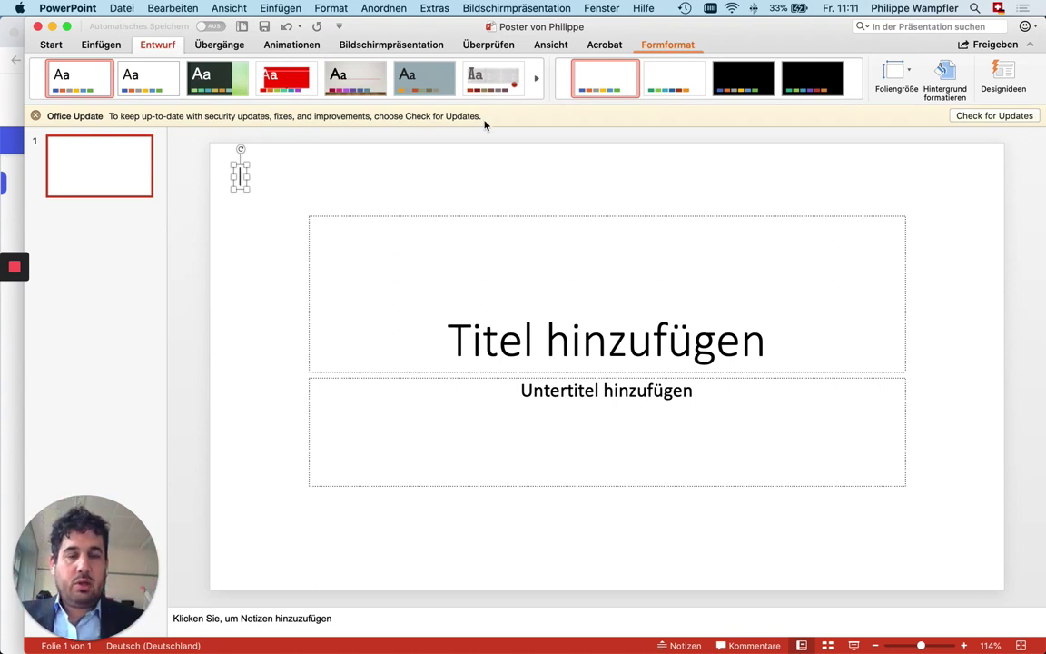
click(895, 73)
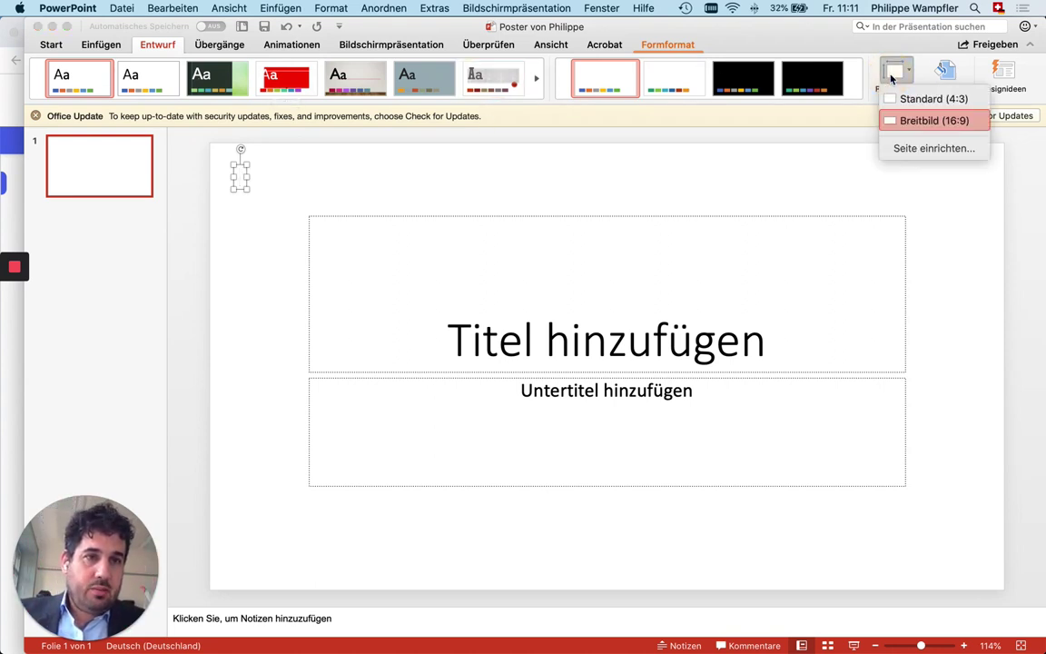
click(895, 205)
click(908, 72)
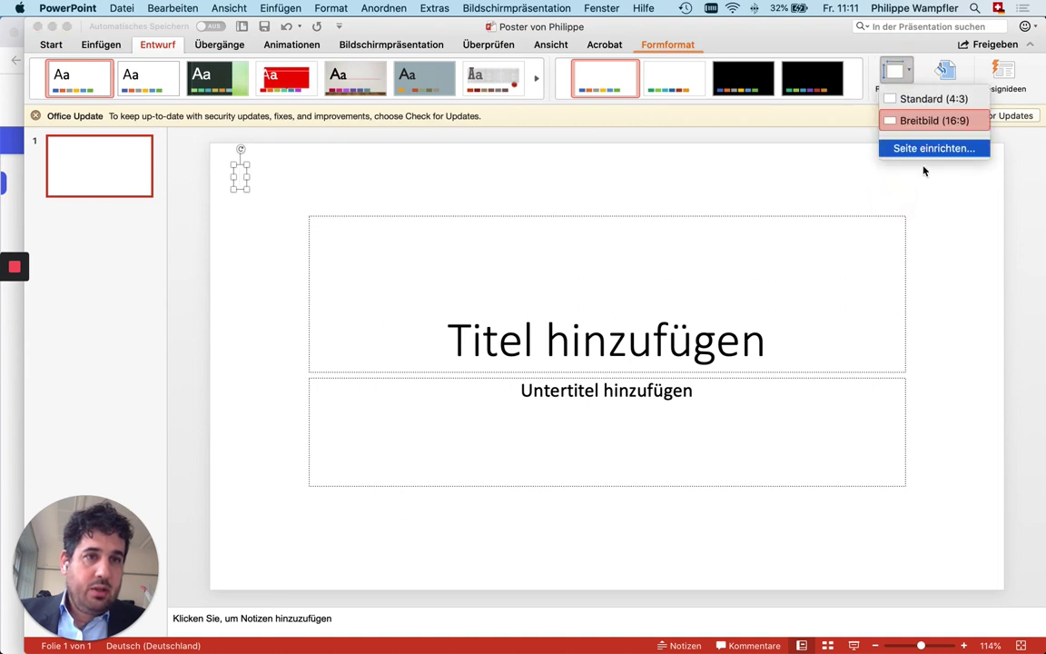
Step: Set the slide format to A3-Papier in portrait orientation and scale the content up
click(923, 148)
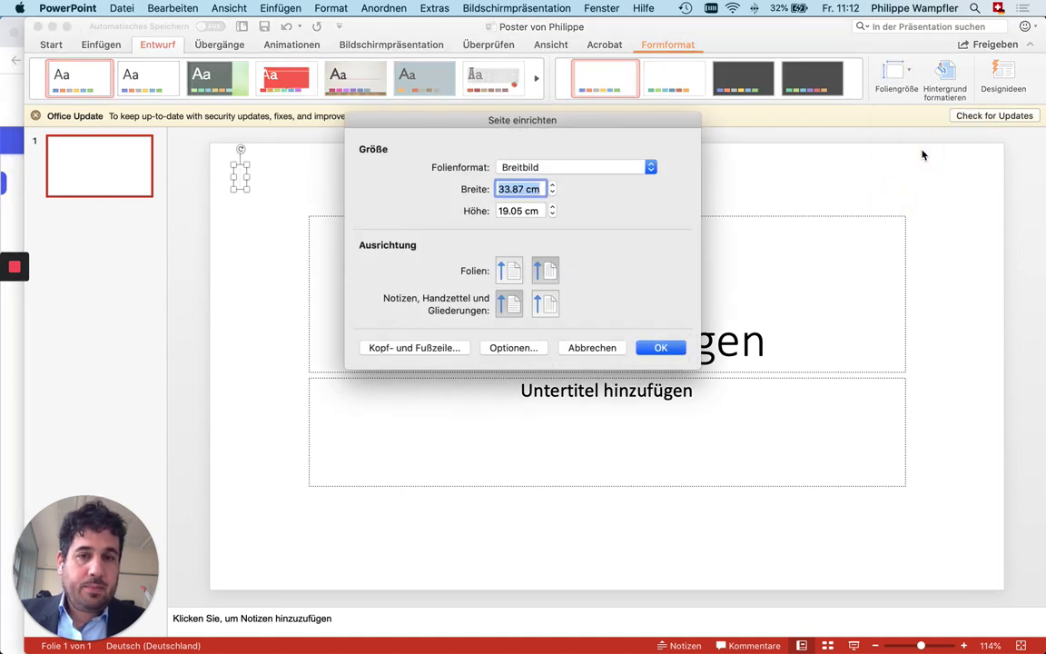
click(625, 171)
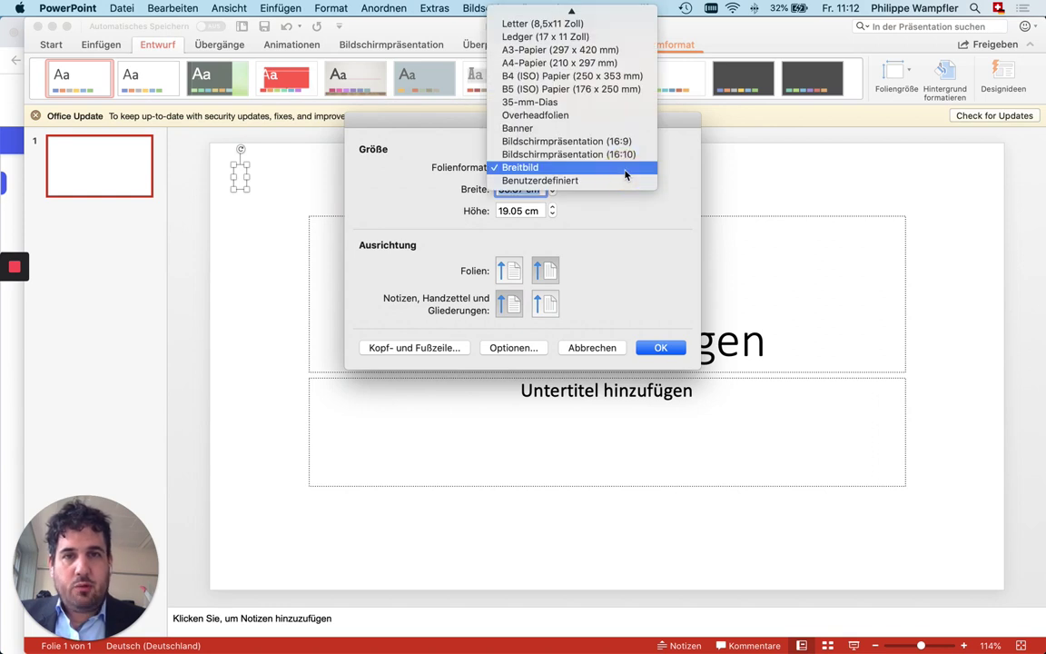
scroll(625, 174, up, 1)
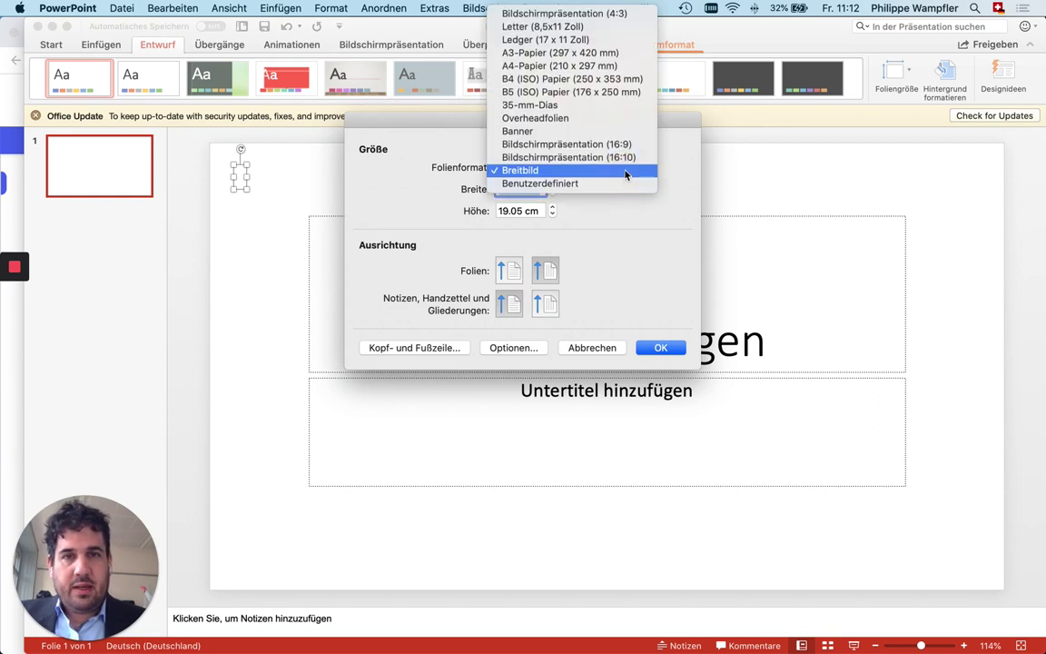
click(604, 55)
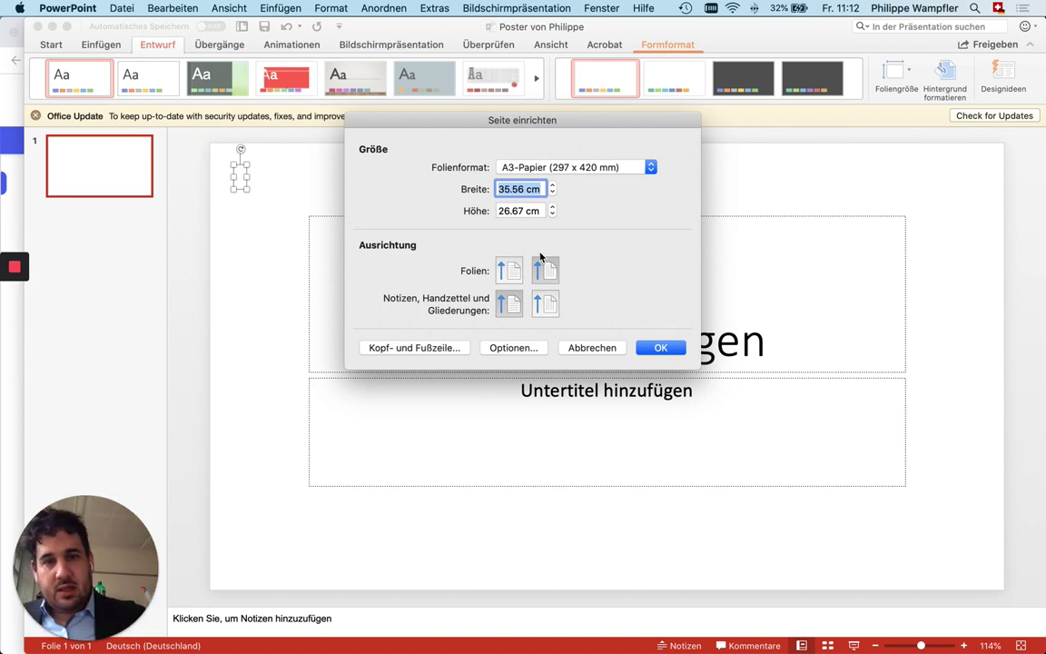
click(510, 274)
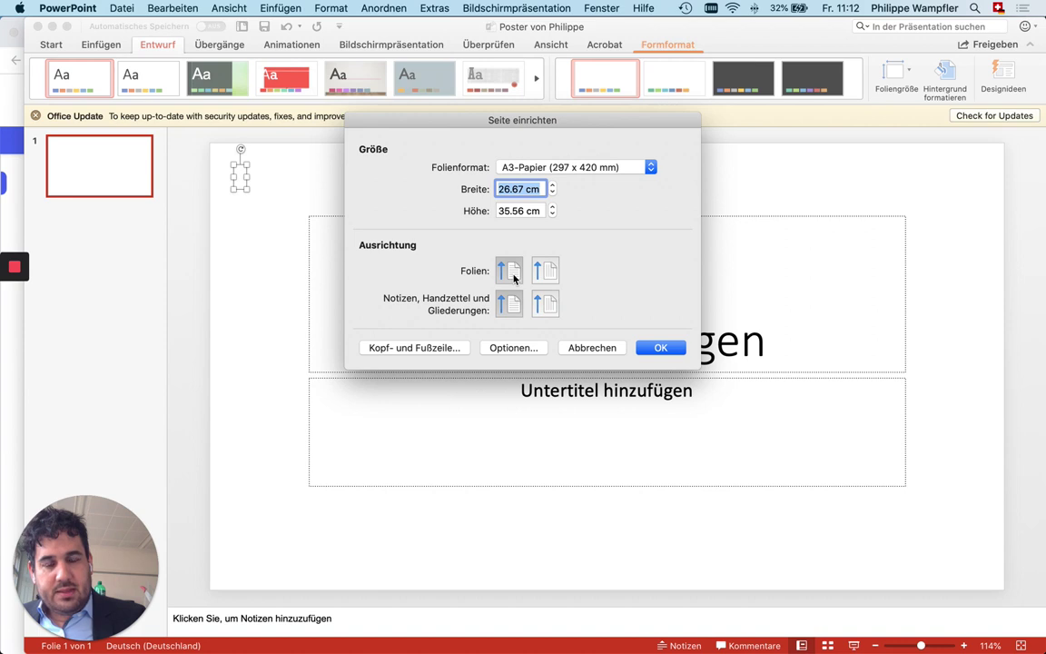
click(542, 274)
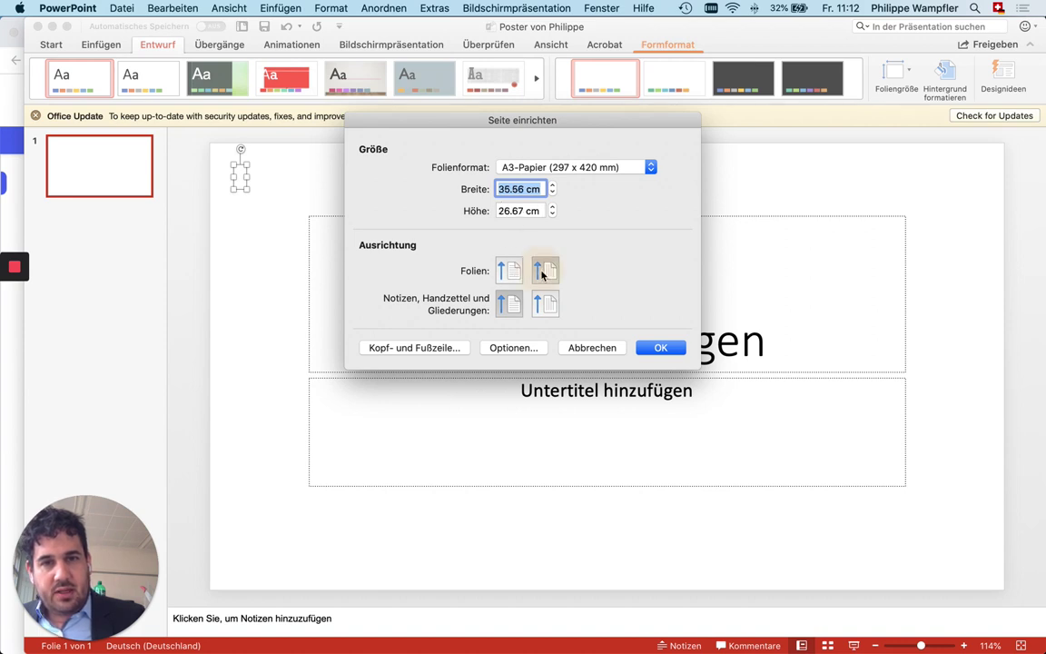
click(512, 269)
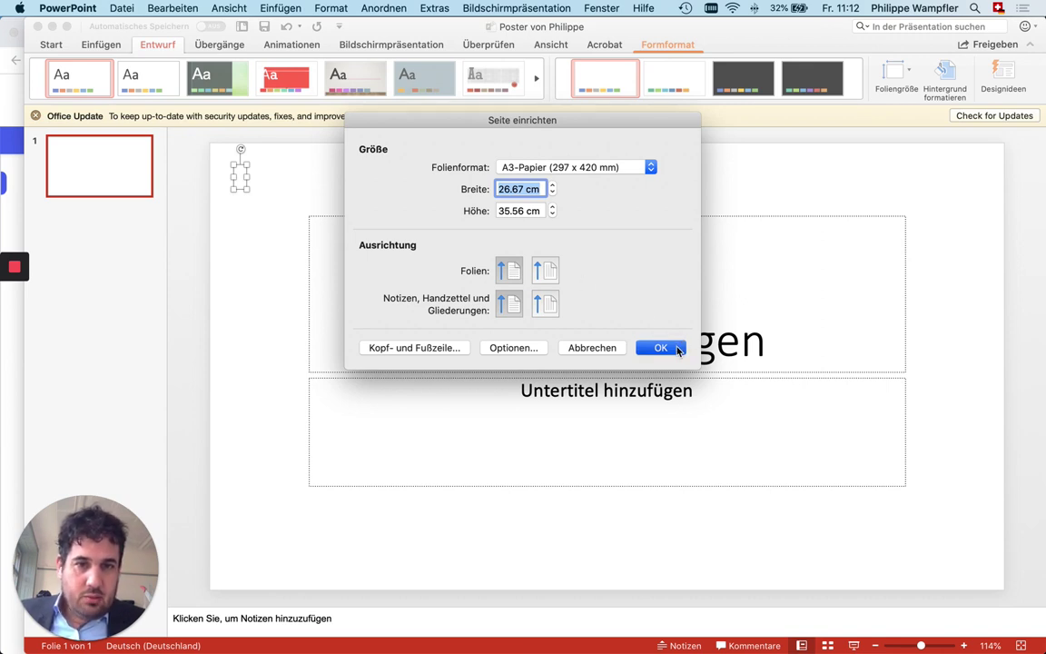
click(661, 348)
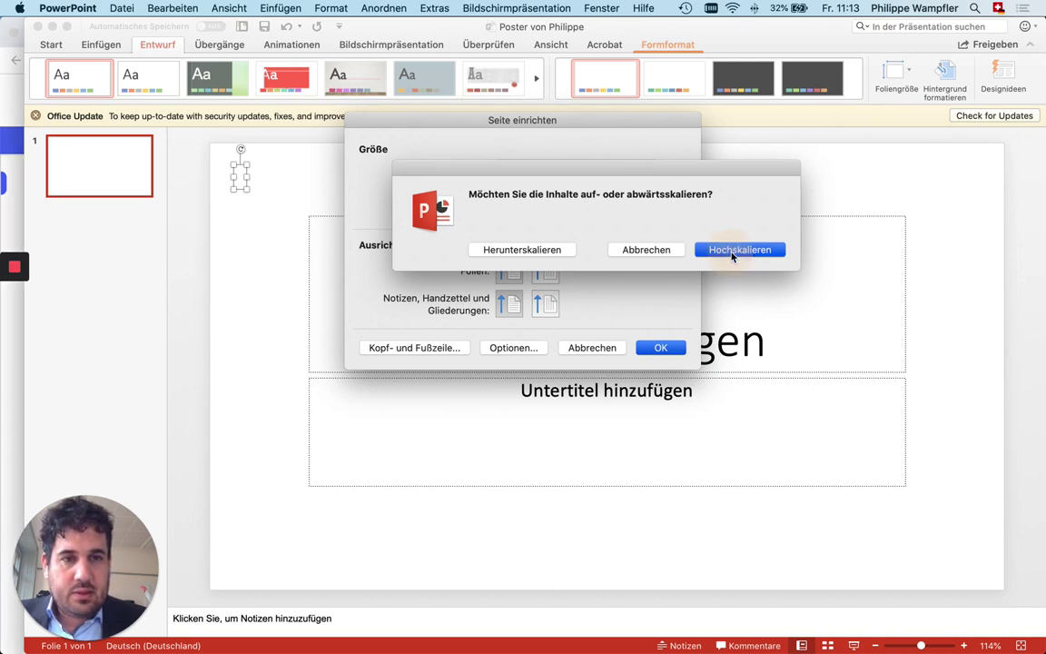
click(732, 250)
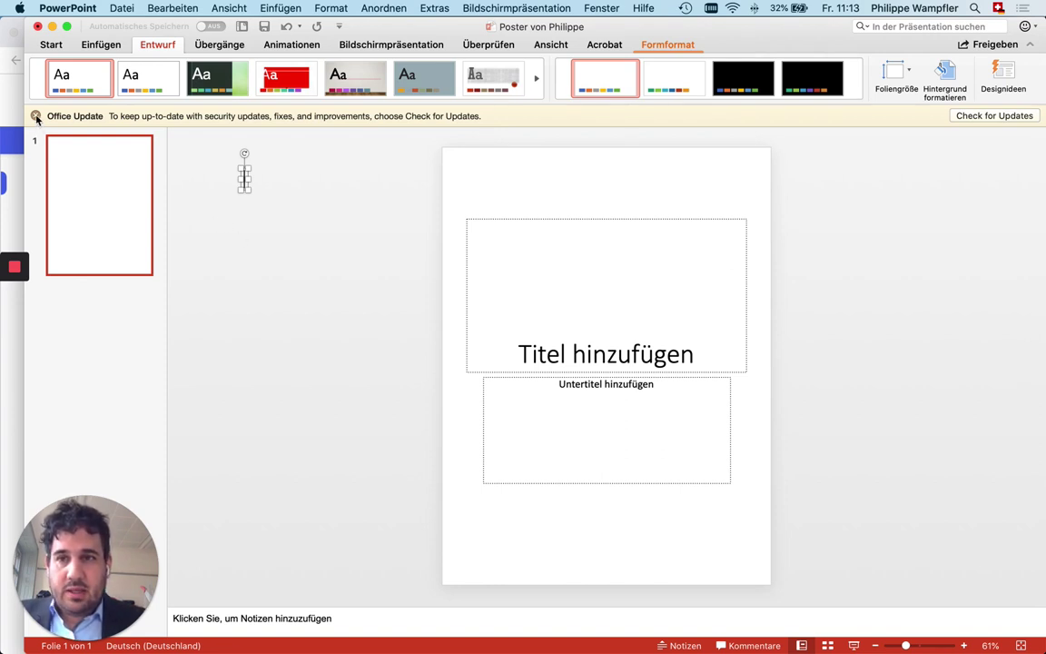
Step: Dismiss the update notice, discard the stray empty text box, and select the title placeholder
click(36, 116)
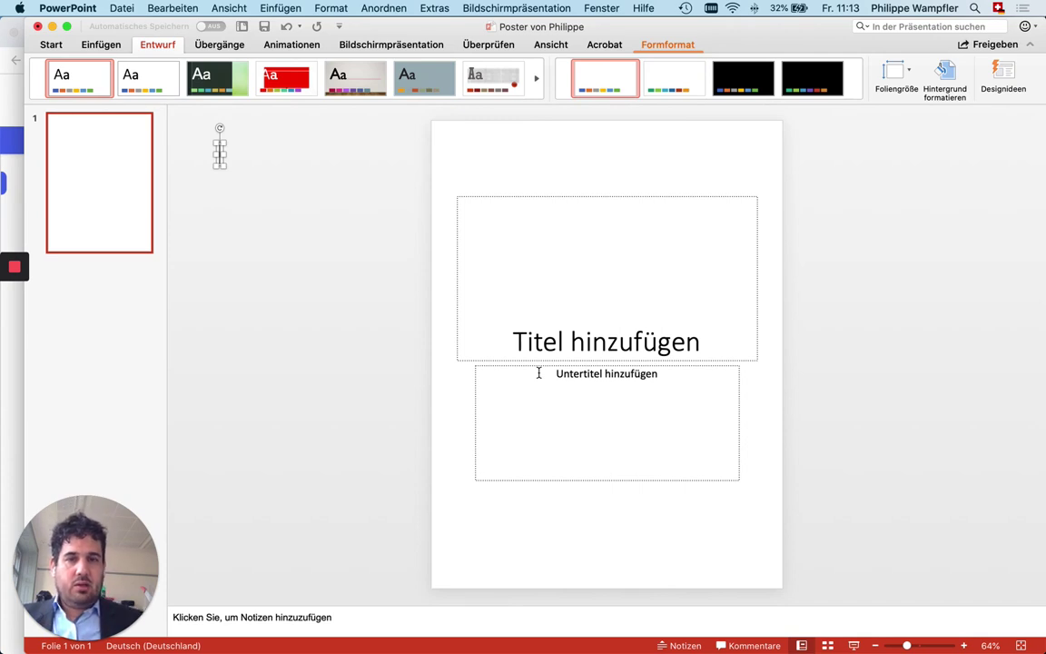
click(442, 132)
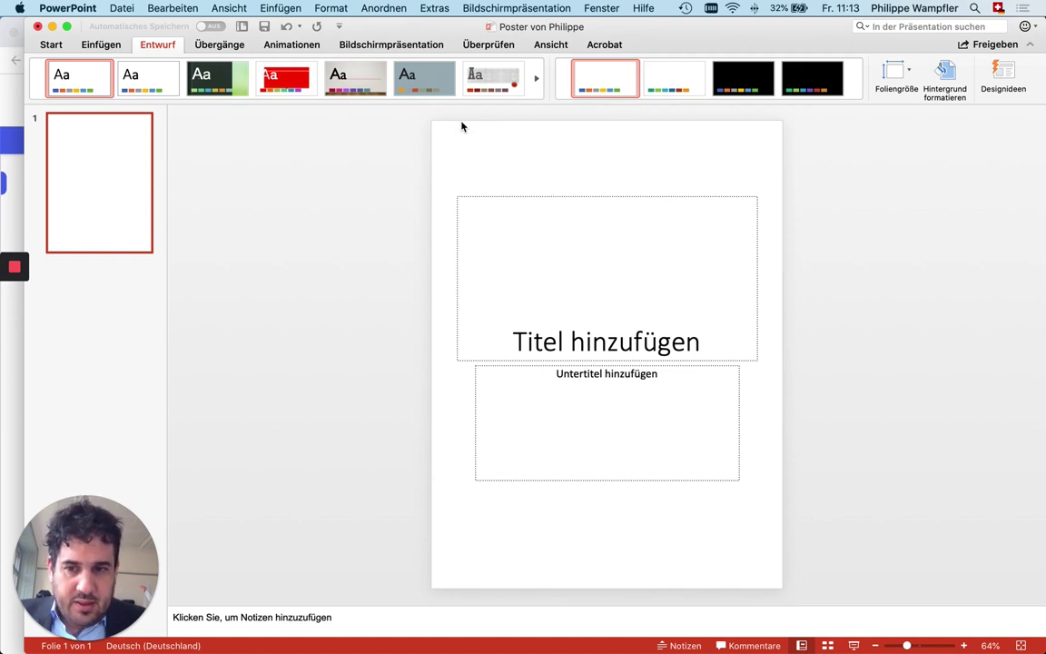
scroll(459, 181, up, 5)
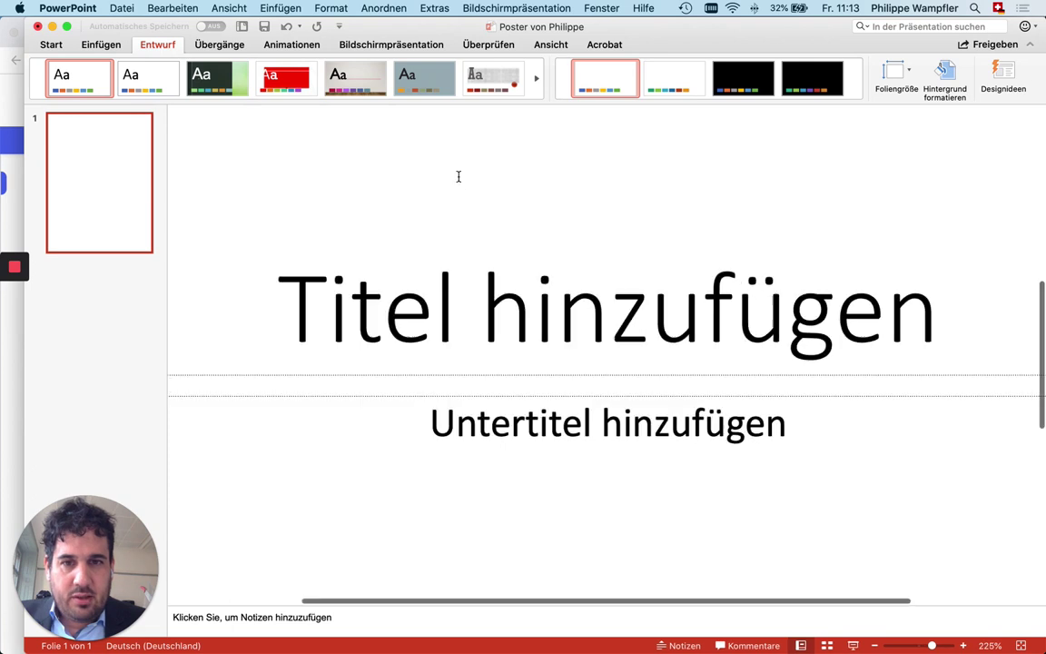
scroll(459, 178, down, 5)
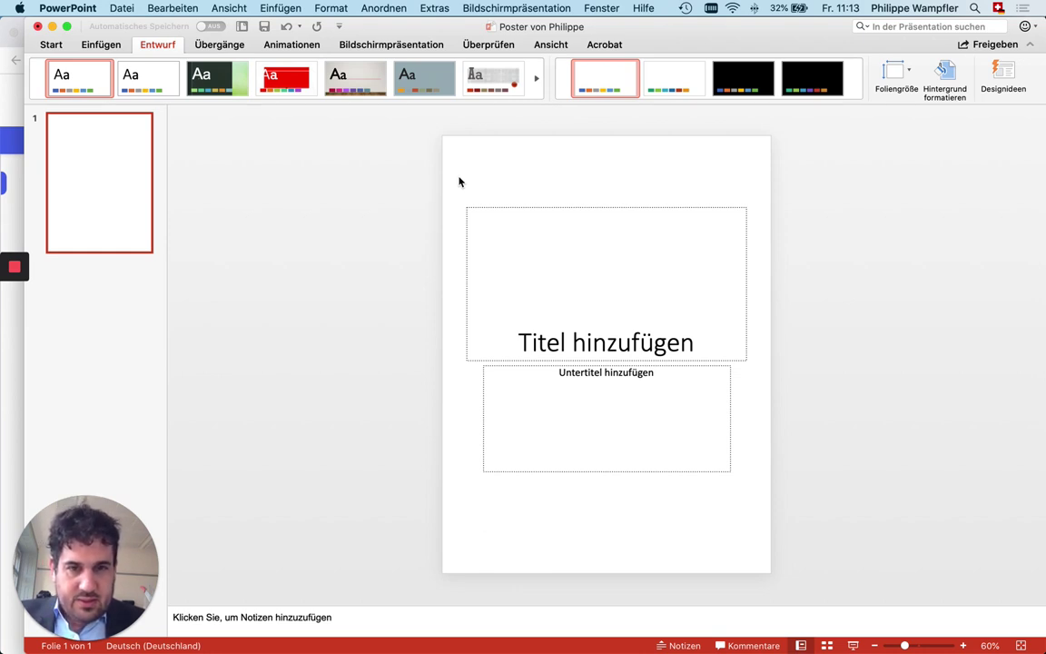
click(642, 344)
Step: Drag the 22.26.42 podcast screenshot from Finder's Schreibtisch folder onto the poster slide
key(super+Tab)
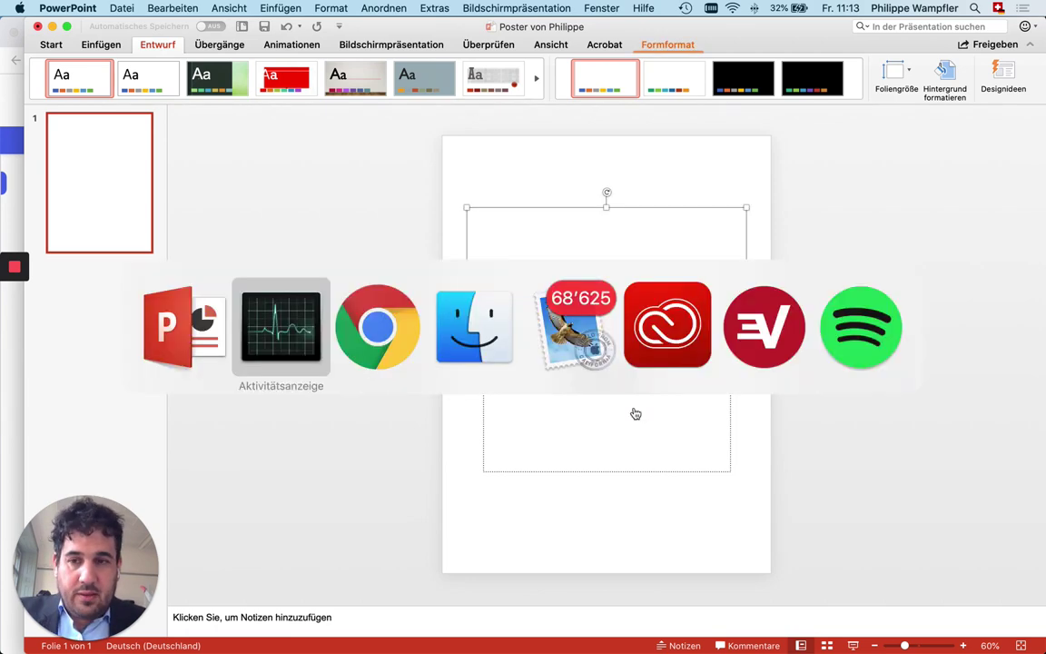
key(super+Tab)
key(super+Tab)
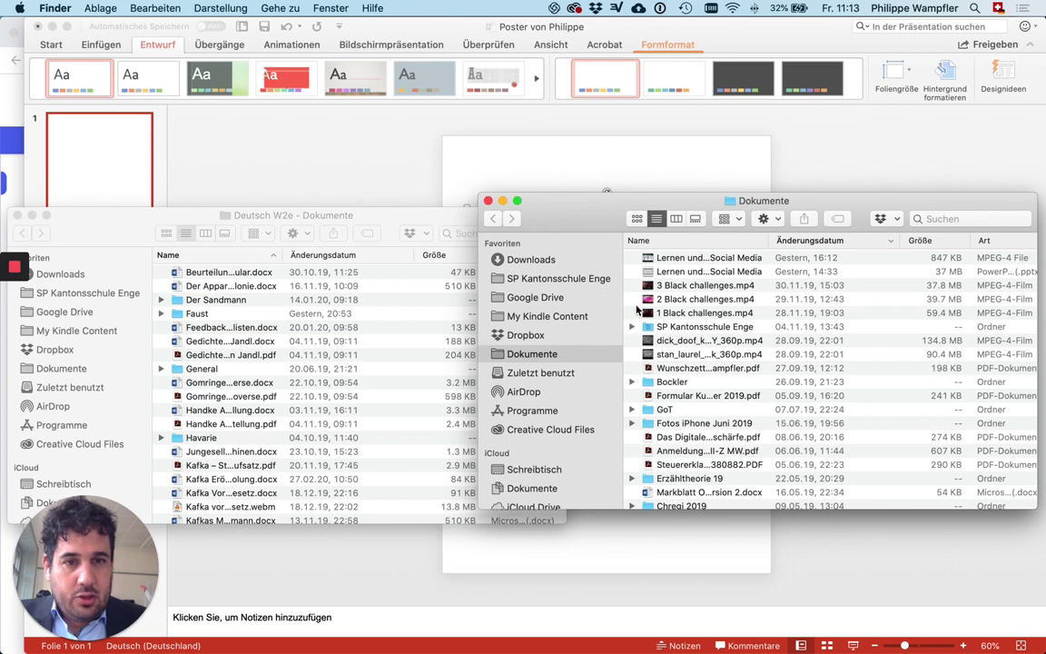
click(518, 470)
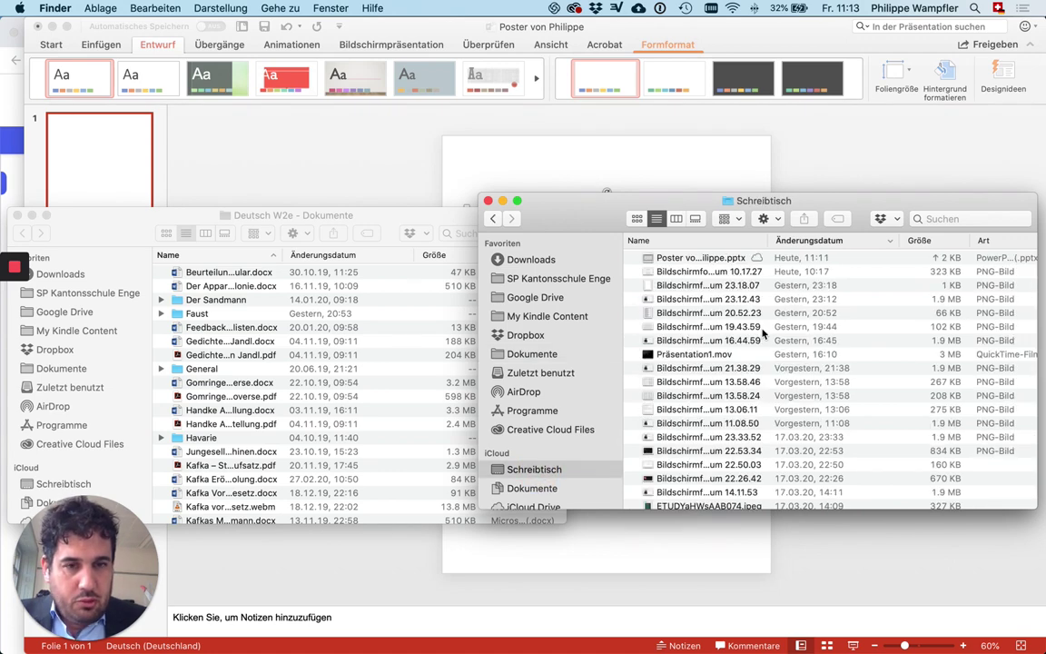
scroll(675, 367, down, 3)
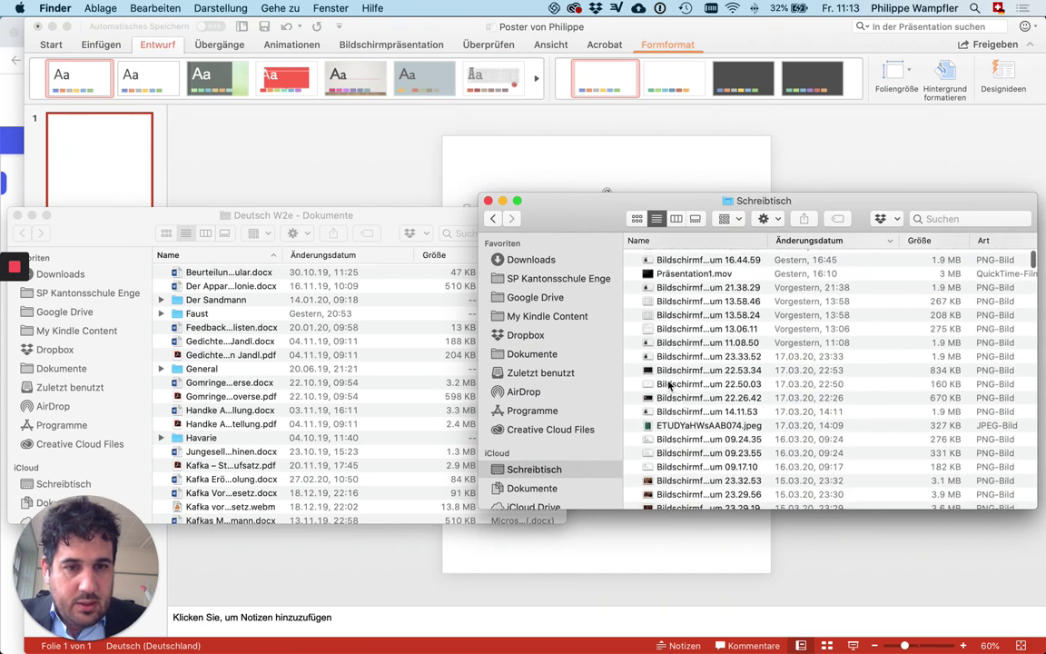
drag(604, 398, 591, 551)
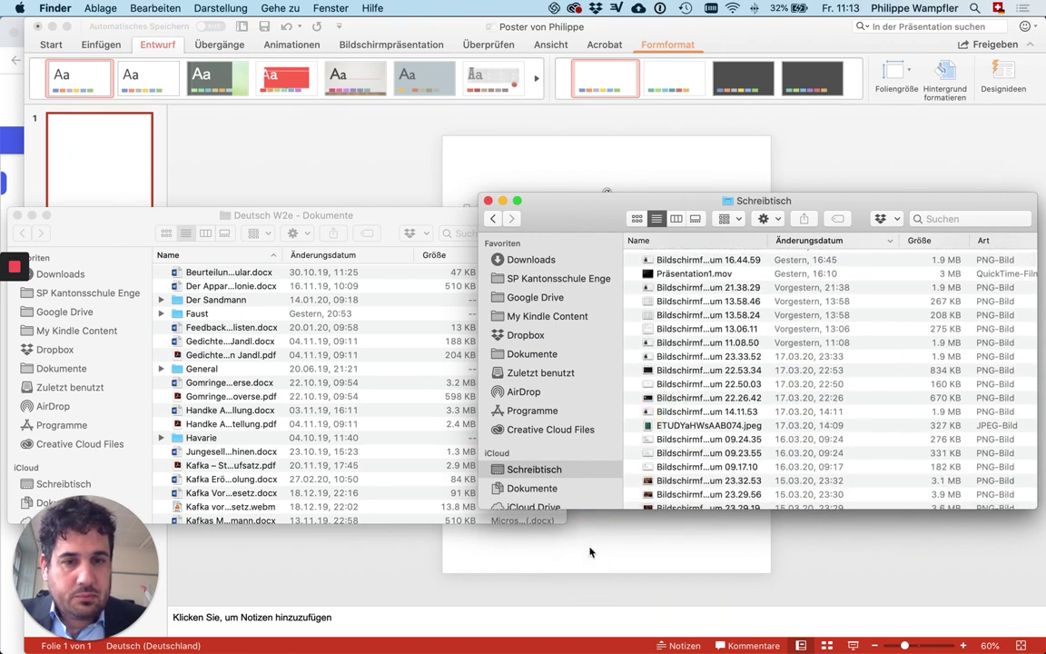
click(589, 552)
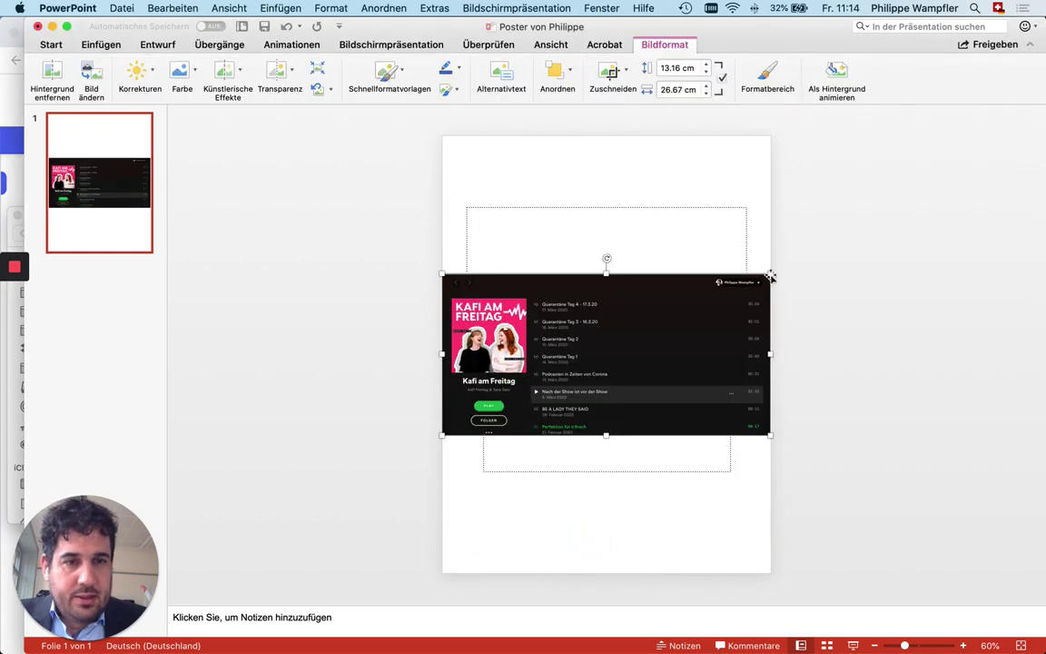
Step: Resize the podcast screenshot to 3.59 × 7.27 cm at the slide's lower right
mouse_move(770, 275)
mouse_down()
mouse_move(403, 410)
mouse_move(605, 412)
mouse_up()
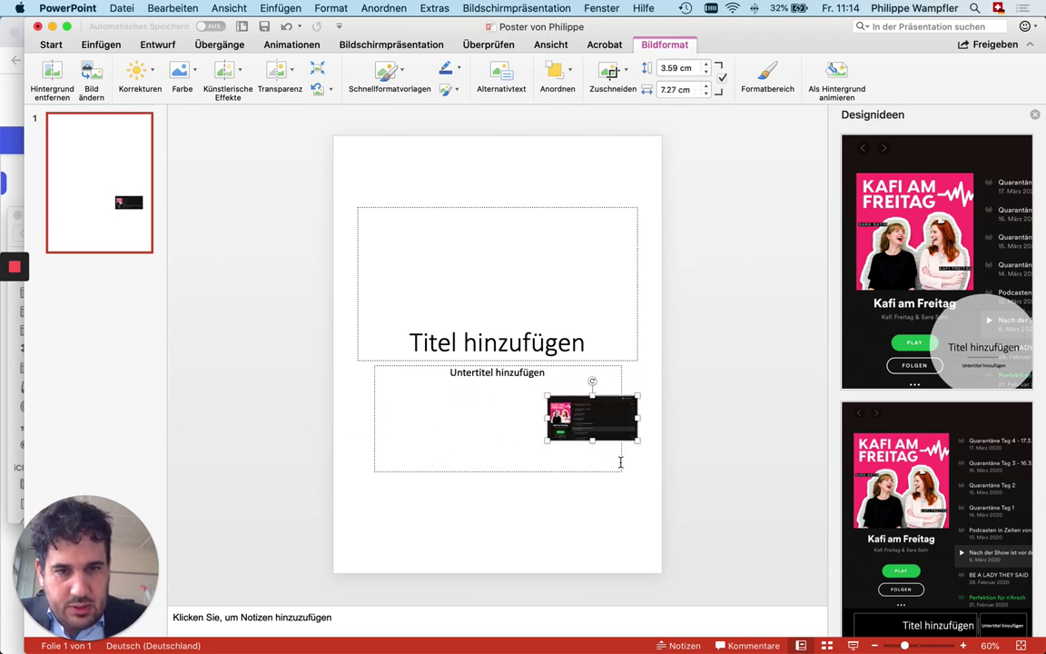
scroll(625, 459, up, 3)
scroll(629, 455, up, 3)
scroll(626, 453, up, 3)
scroll(627, 452, up, 3)
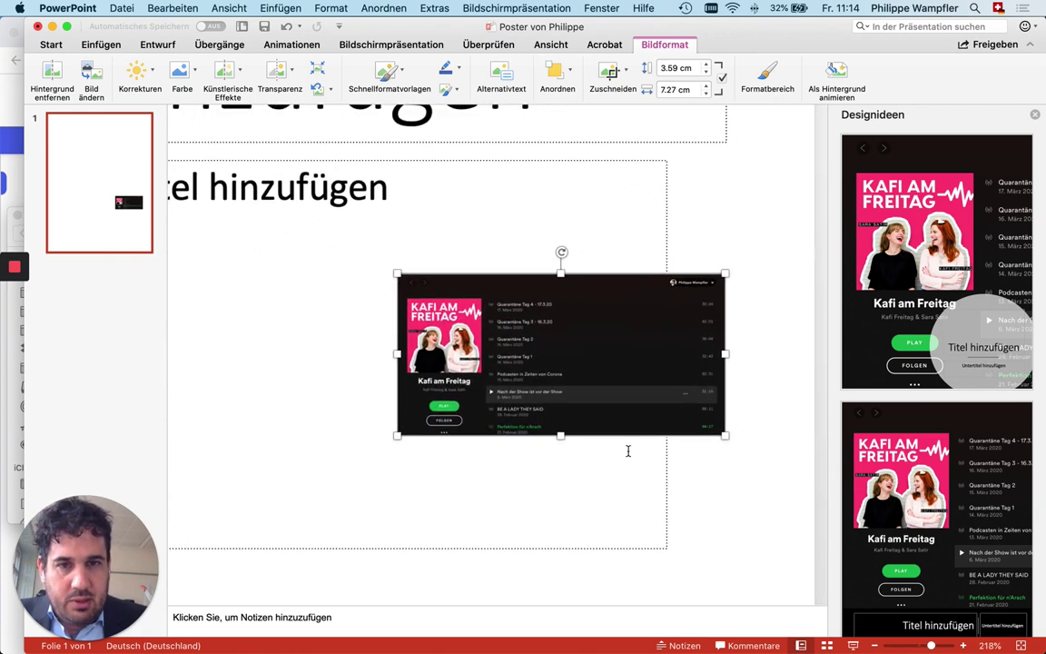
scroll(627, 452, up, 2)
scroll(627, 451, up, 2)
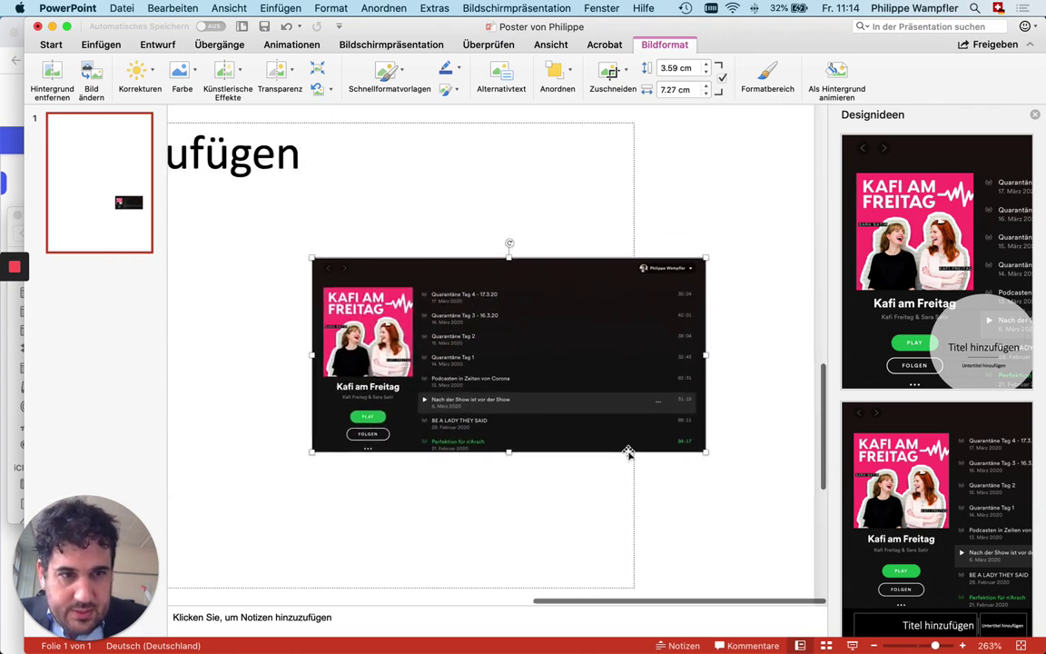
scroll(627, 452, down, 5)
scroll(627, 451, down, 5)
scroll(628, 451, down, 3)
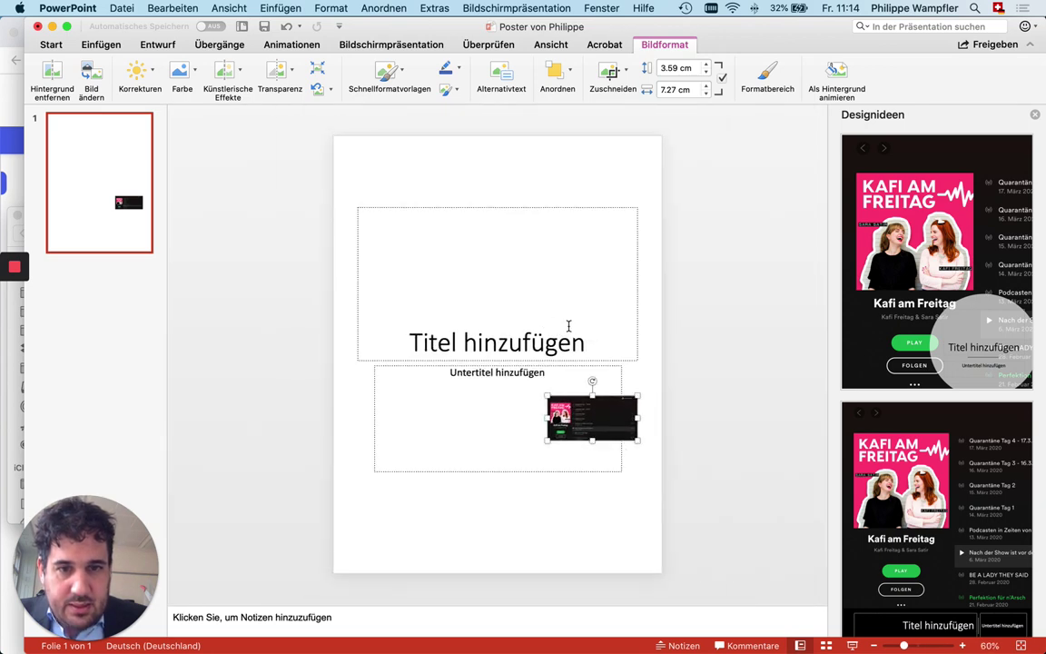
Step: Title the slide PODCASTS in bold, shorten the title box and move it to the top
click(540, 341)
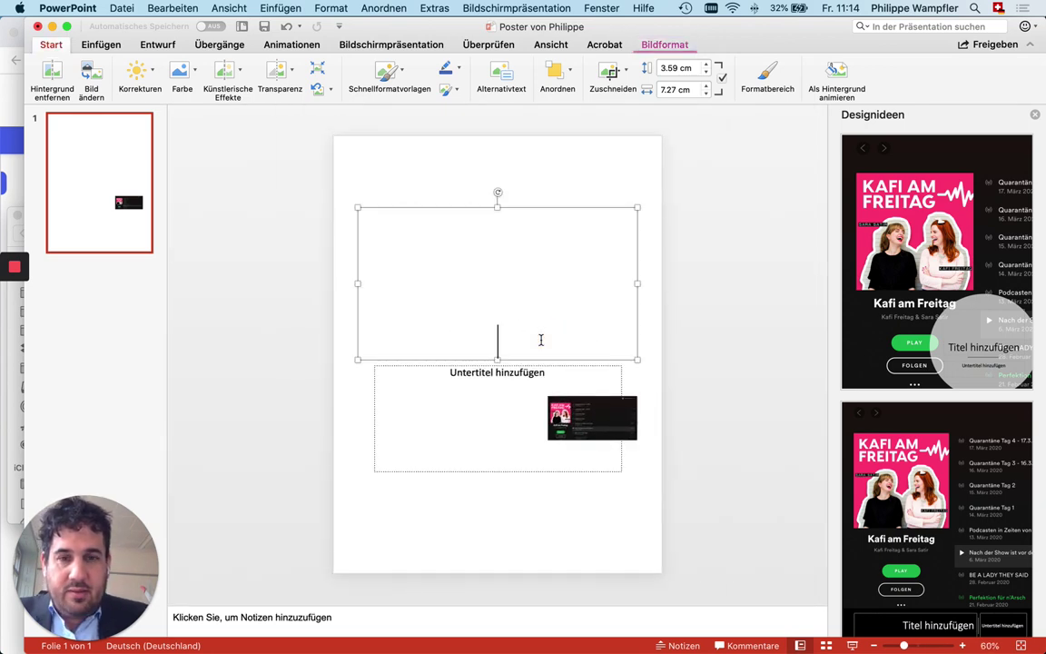
text($pO)
key(BackSpace)
key(BackSpace)
key(BackSpace)
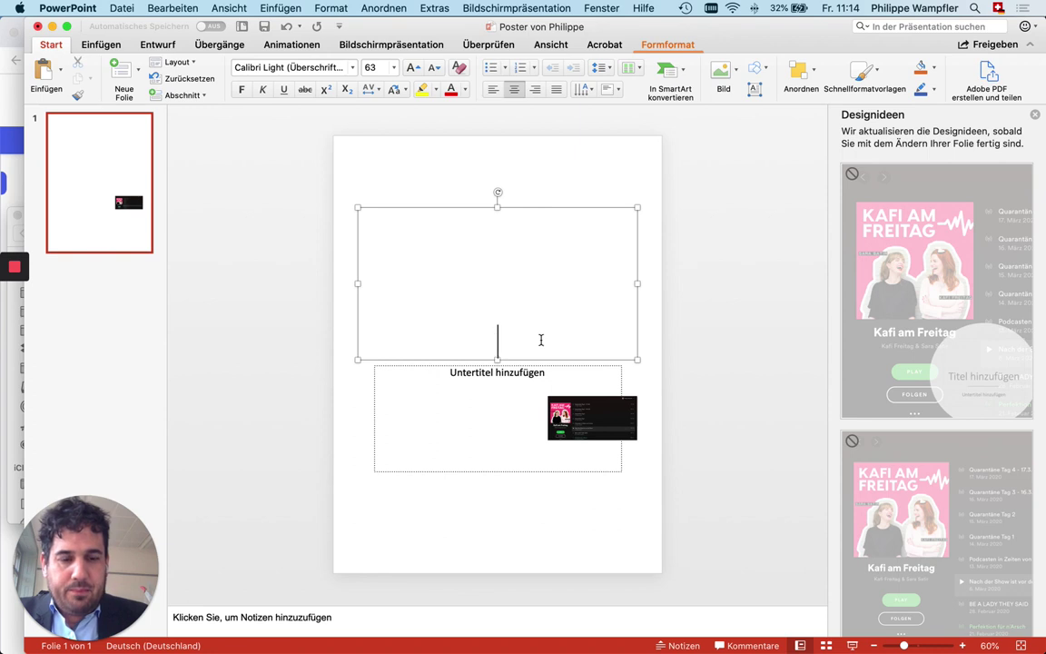
text(PODCASTS)
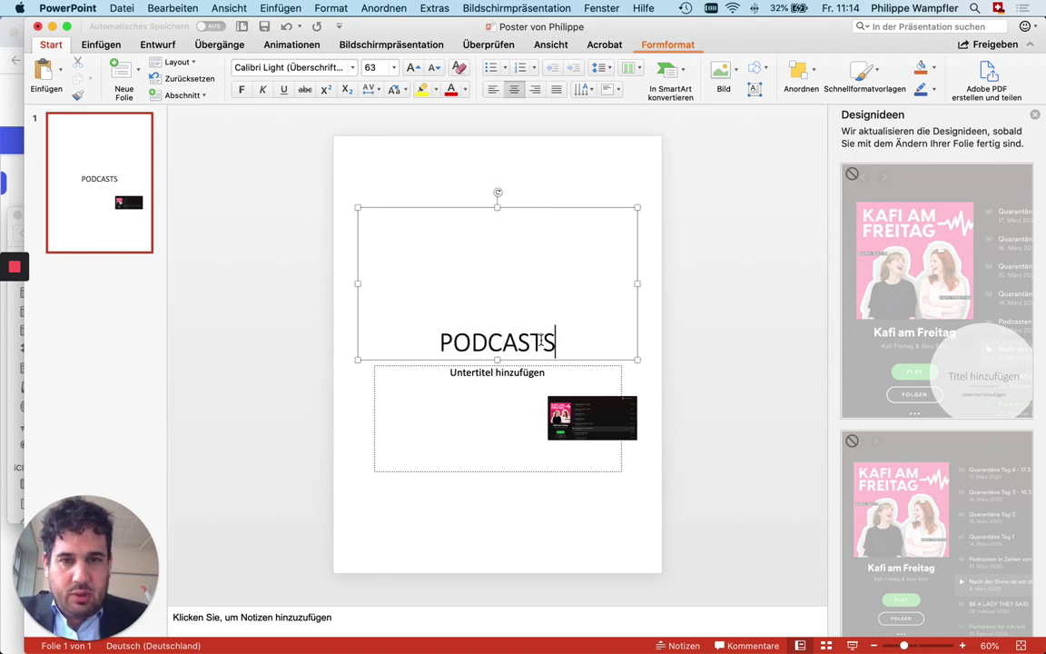
double_click(544, 342)
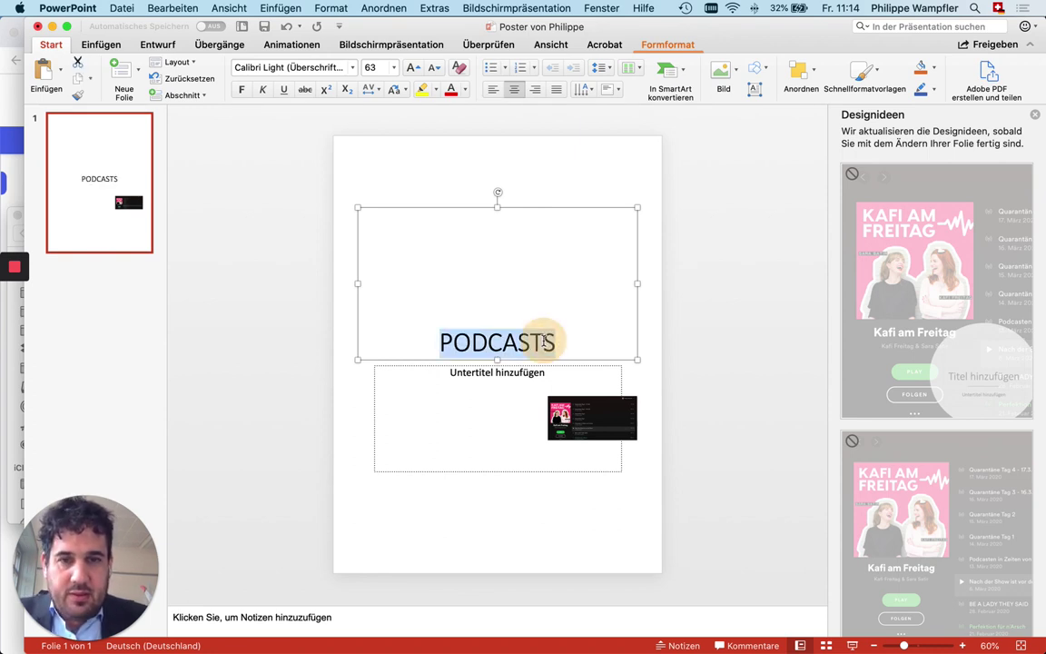
click(242, 91)
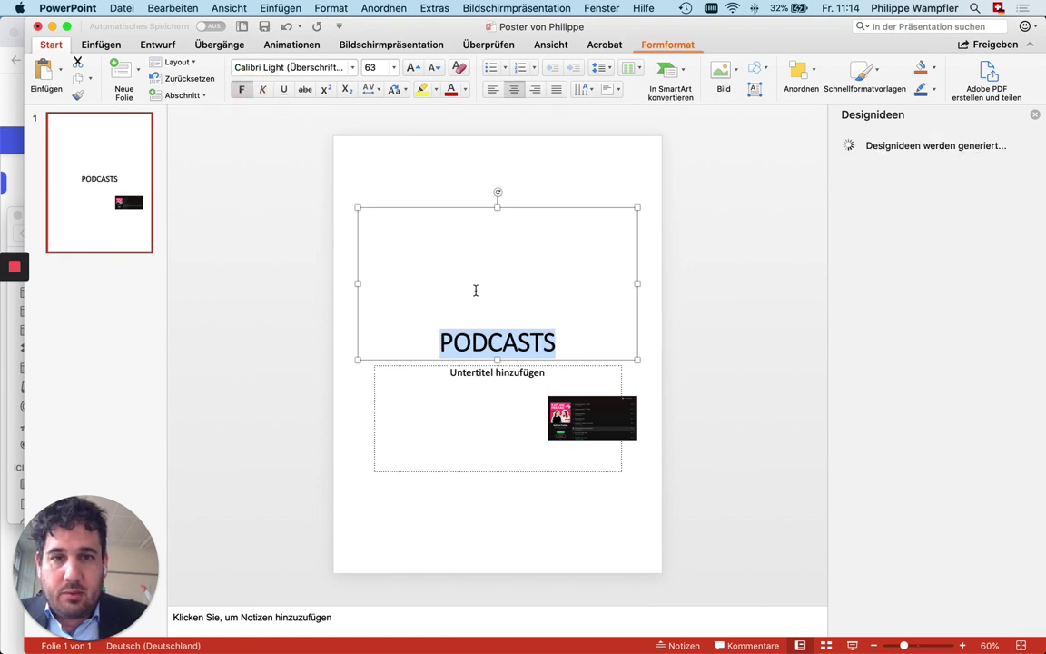
drag(498, 207, 493, 319)
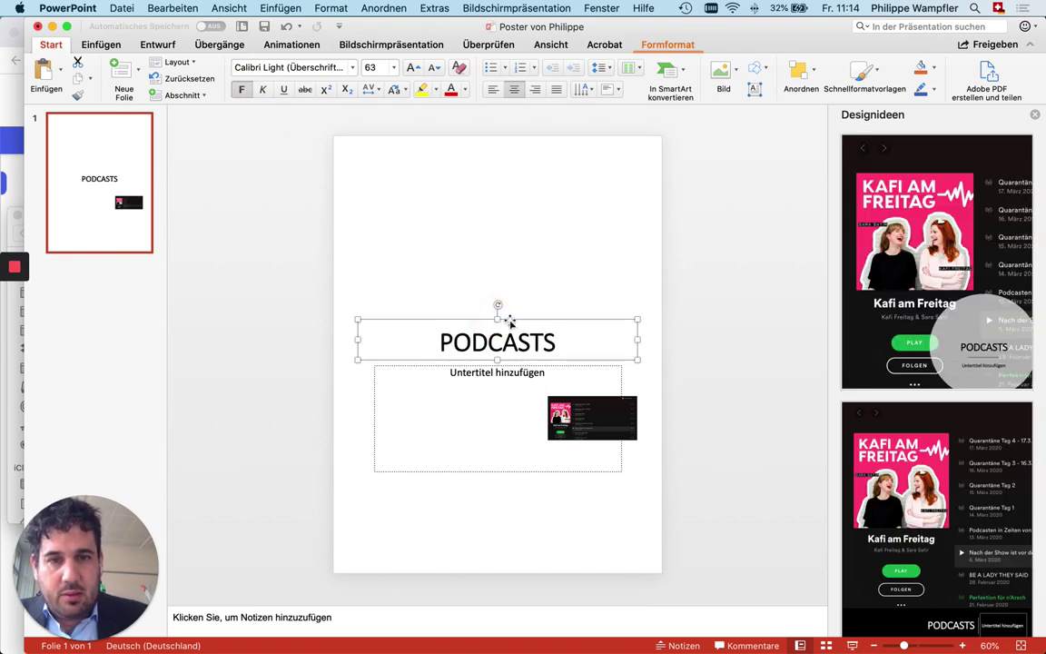
drag(506, 320, 507, 144)
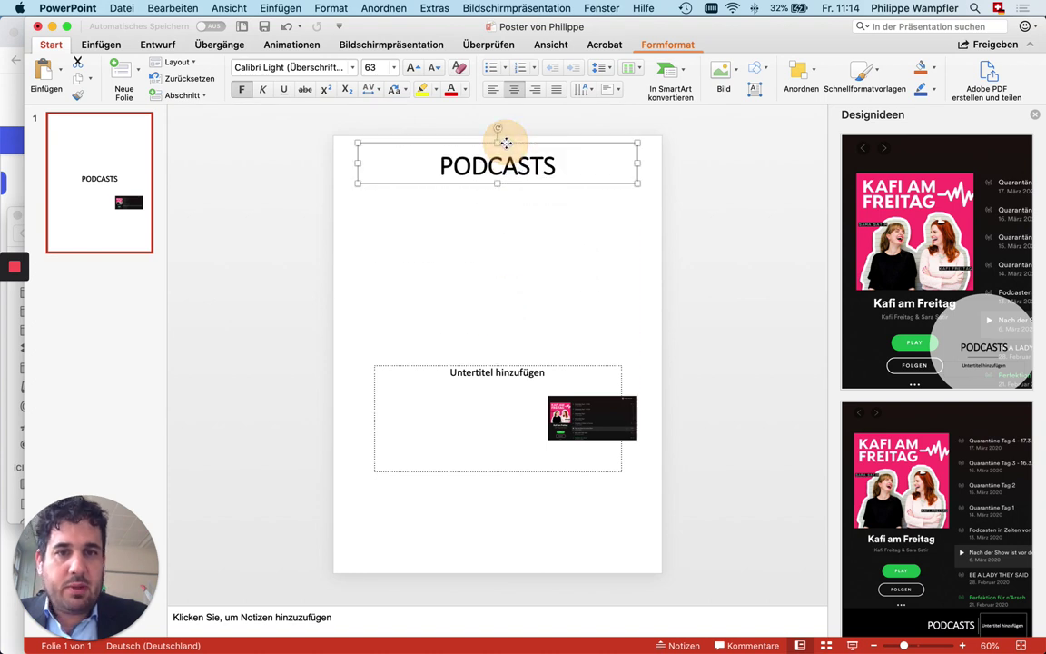
Step: Type the podcast hosts' names as the caption and move it beneath the screenshot
click(511, 374)
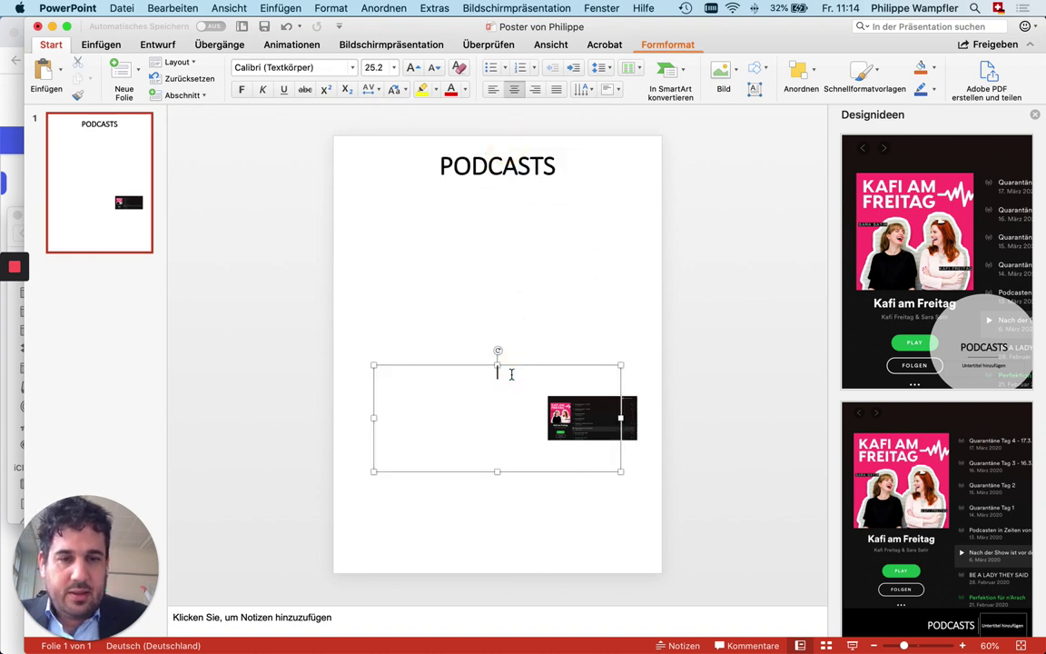
text(Kafi )
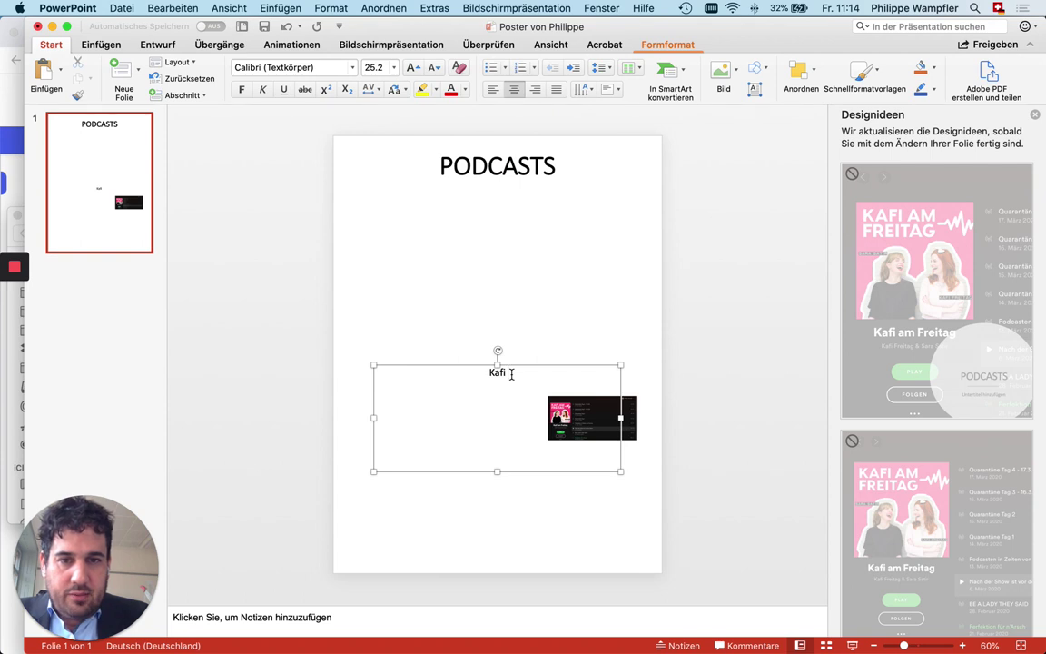
text(Freitag)
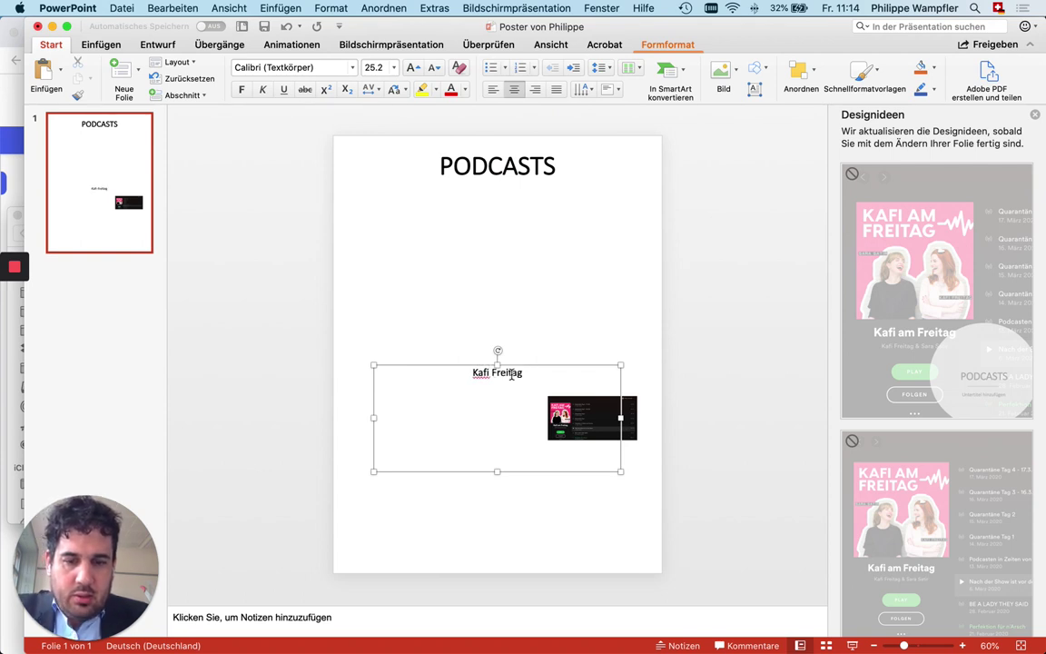
text( & Sa)
key(BackSpace)
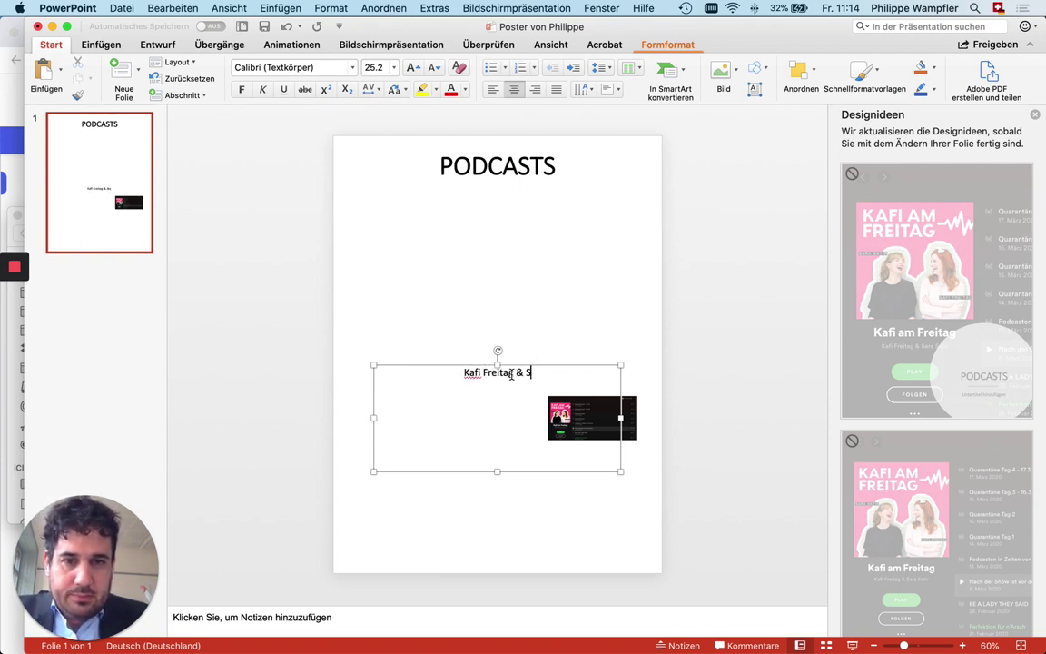
text(ara Satir)
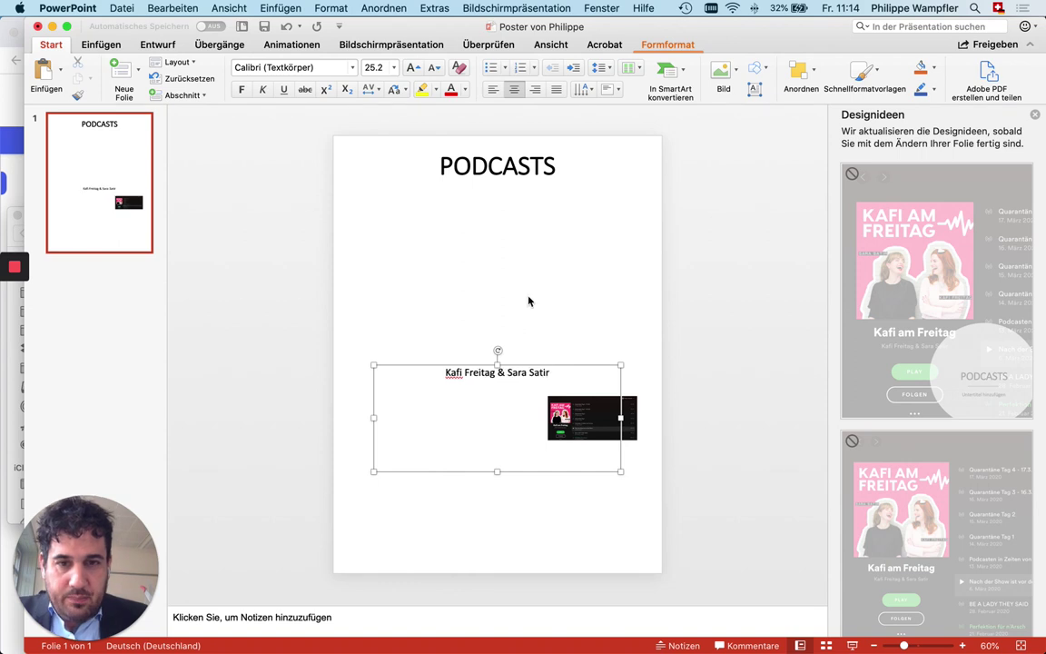
click(528, 297)
click(530, 372)
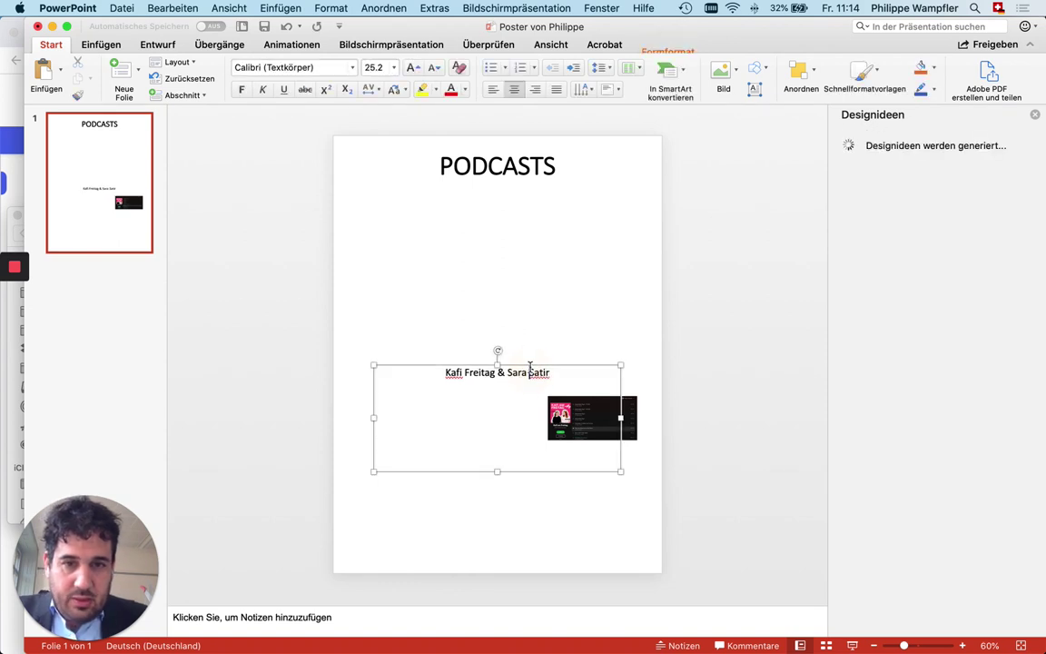
mouse_move(528, 363)
mouse_down()
mouse_move(595, 448)
mouse_move(630, 442)
mouse_up()
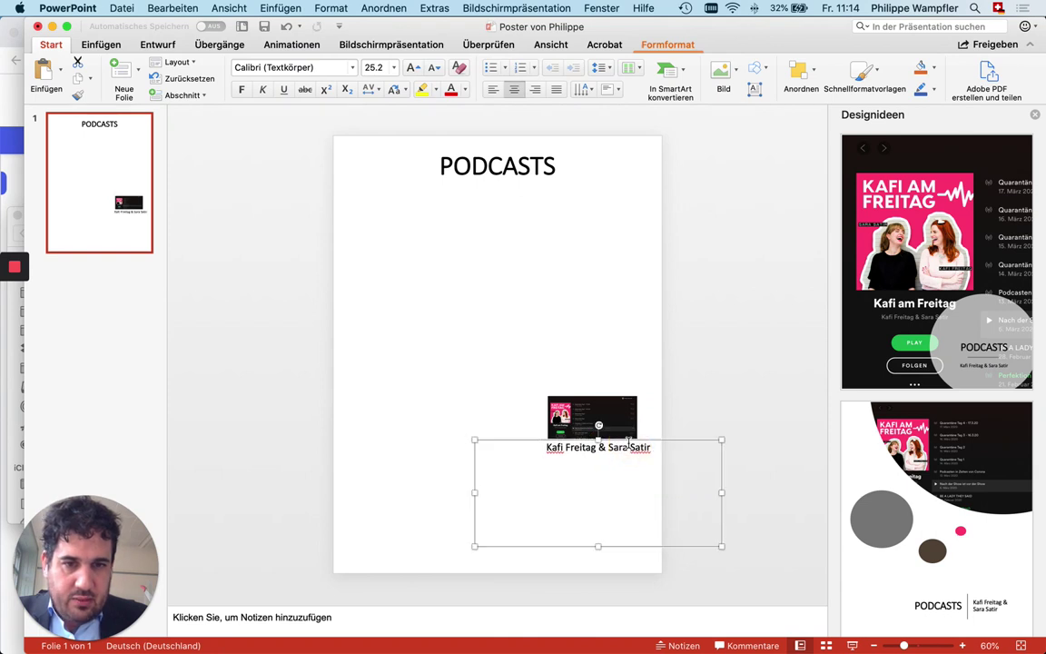
Step: Set the hosts' caption to 16 pt and nudge its box slightly left under the screenshot
double_click(626, 446)
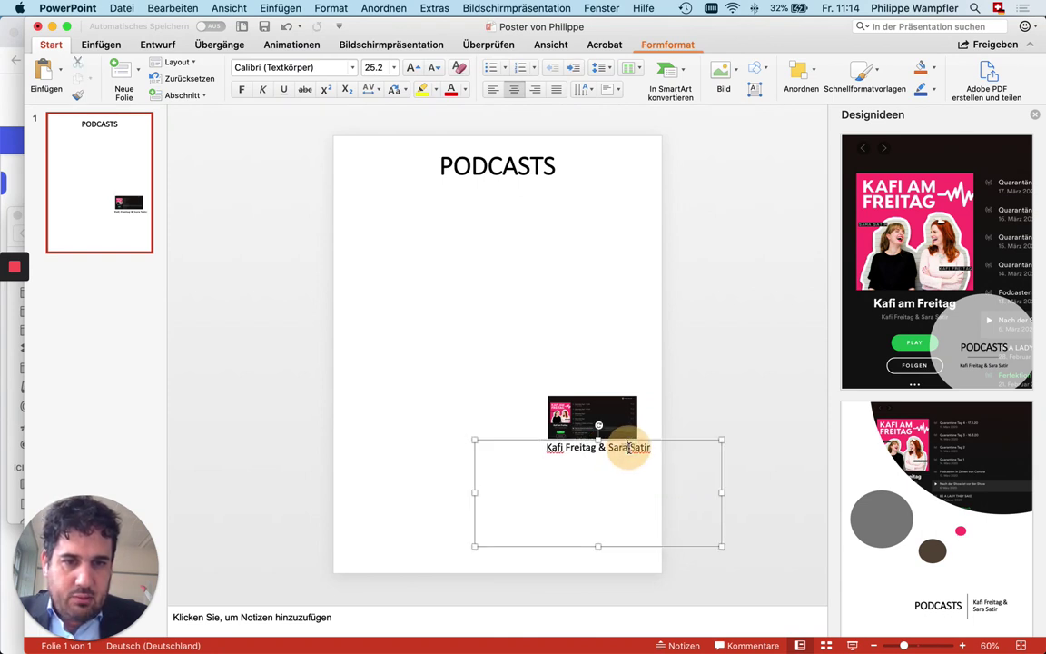
triple_click(627, 446)
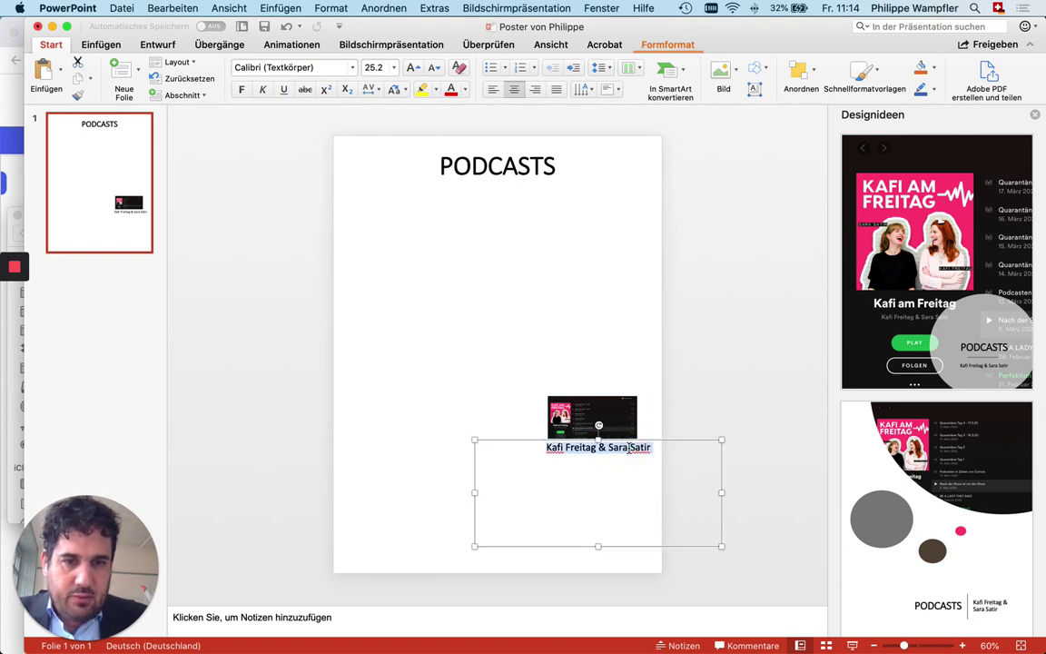
click(373, 67)
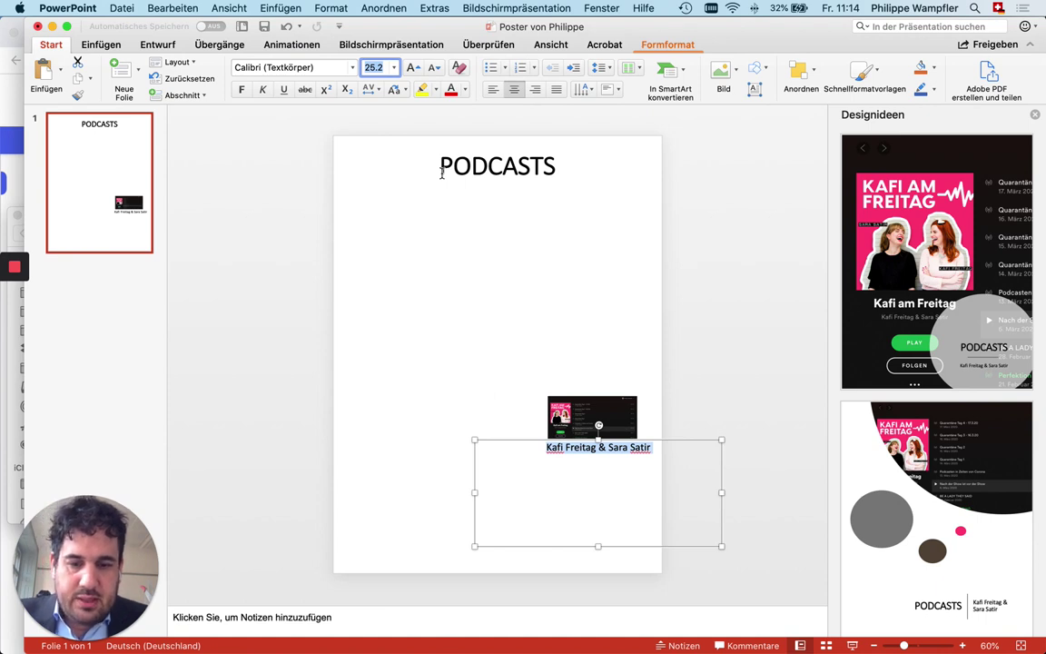
text(16)
key(Return)
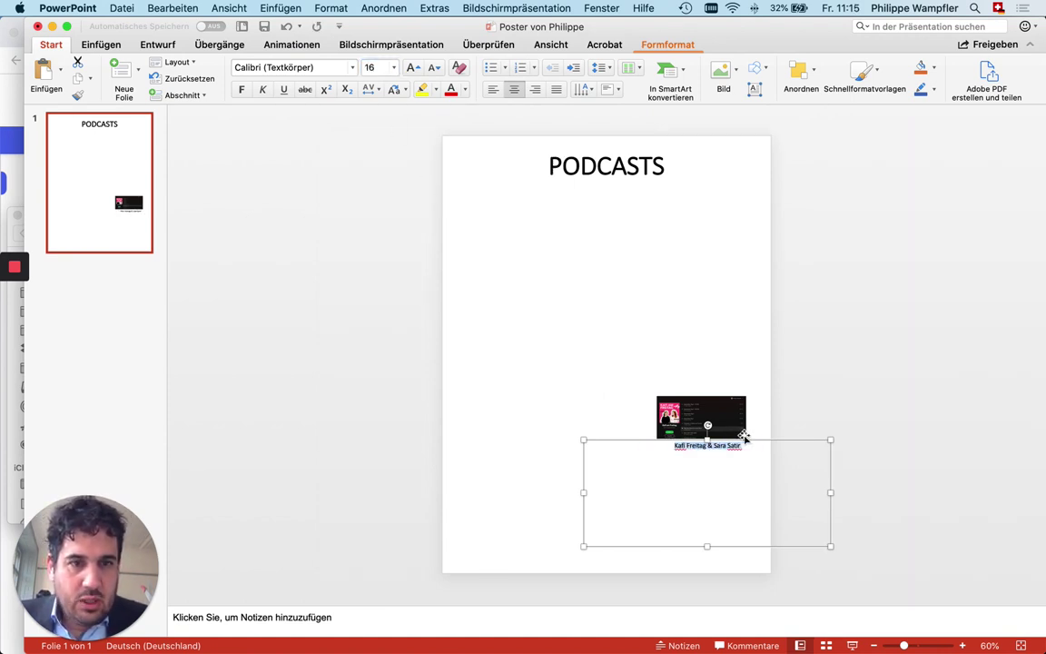
drag(743, 439, 724, 441)
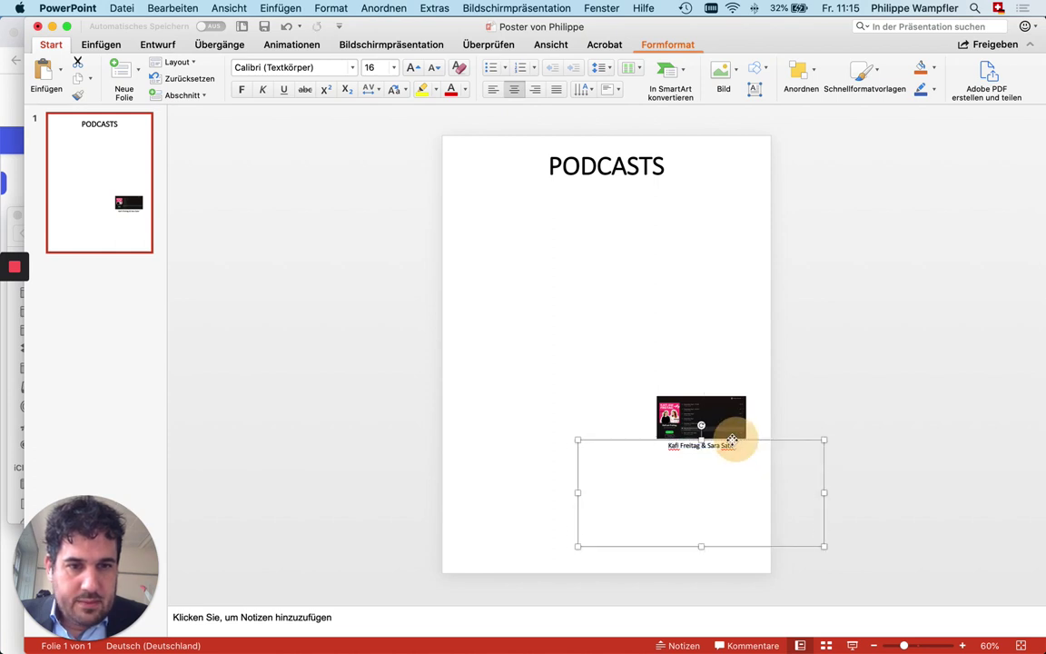
click(611, 380)
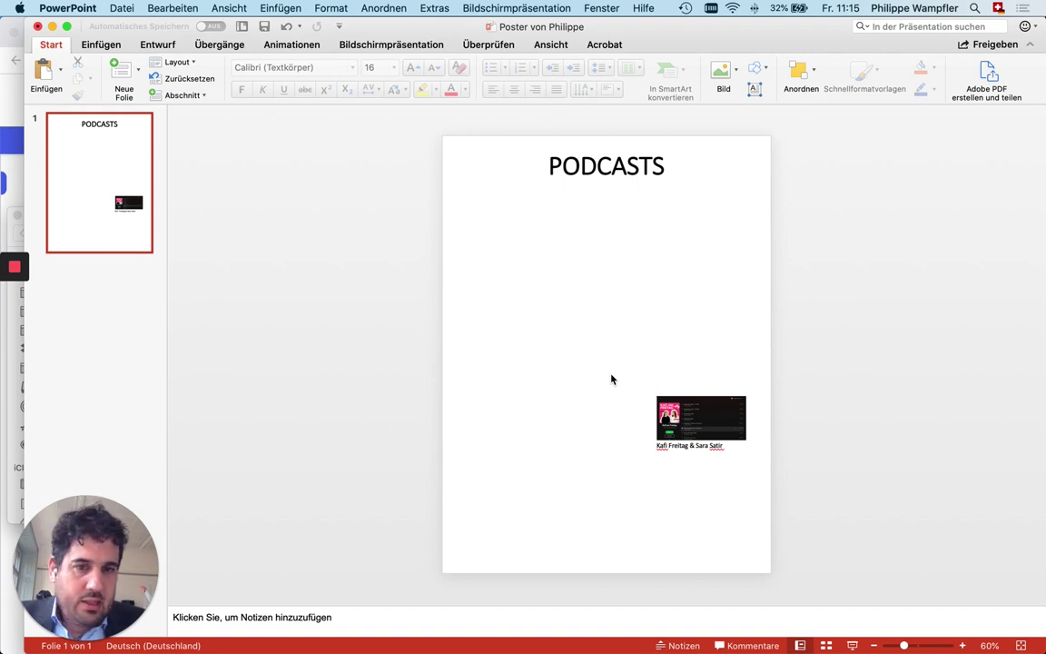
Step: Select the 3.58 × 7.26 cm podcast screenshot and show its Bildformat picture tools
click(722, 423)
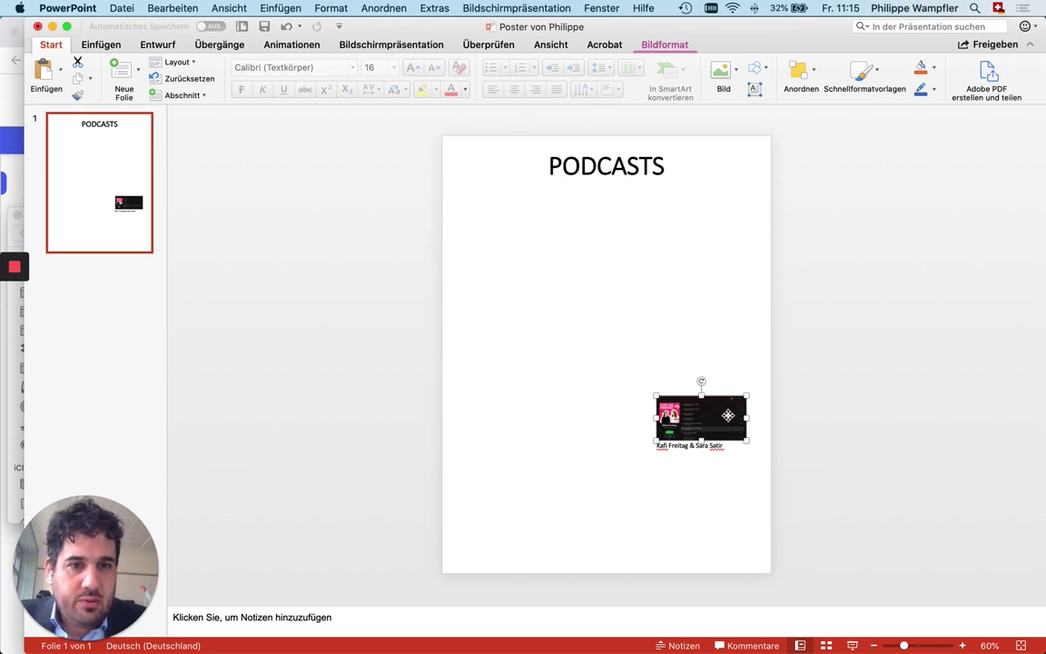
click(737, 73)
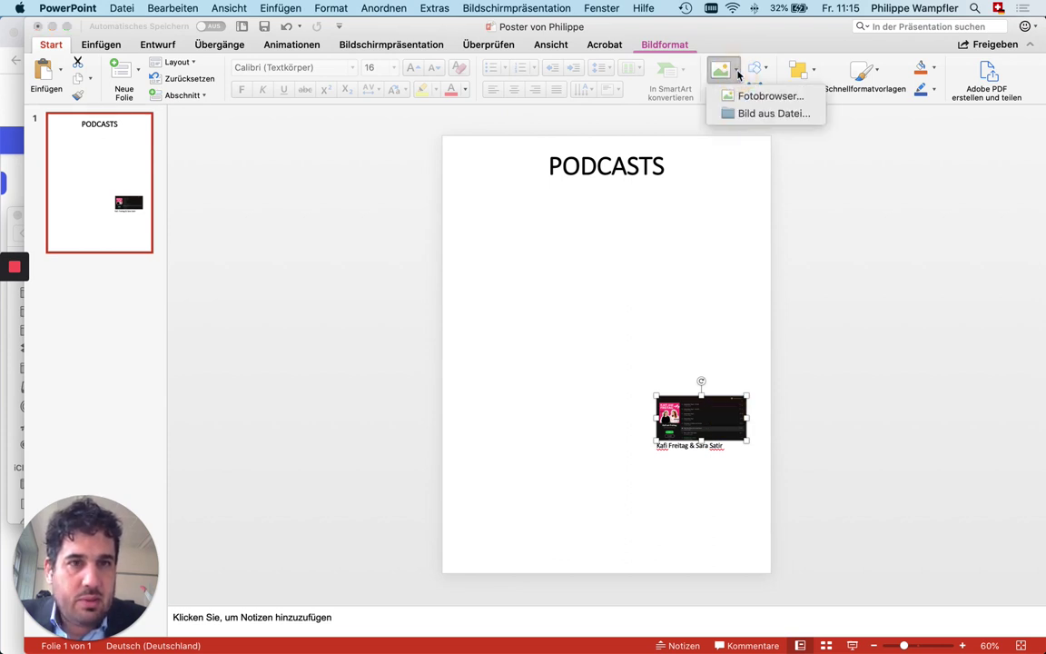
click(738, 232)
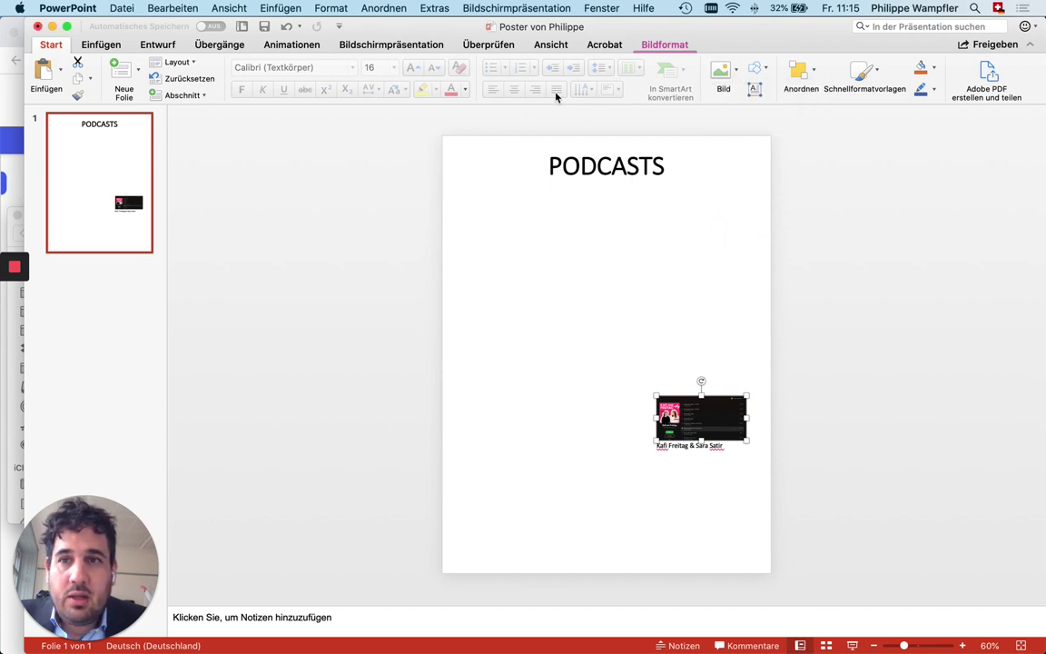
click(662, 45)
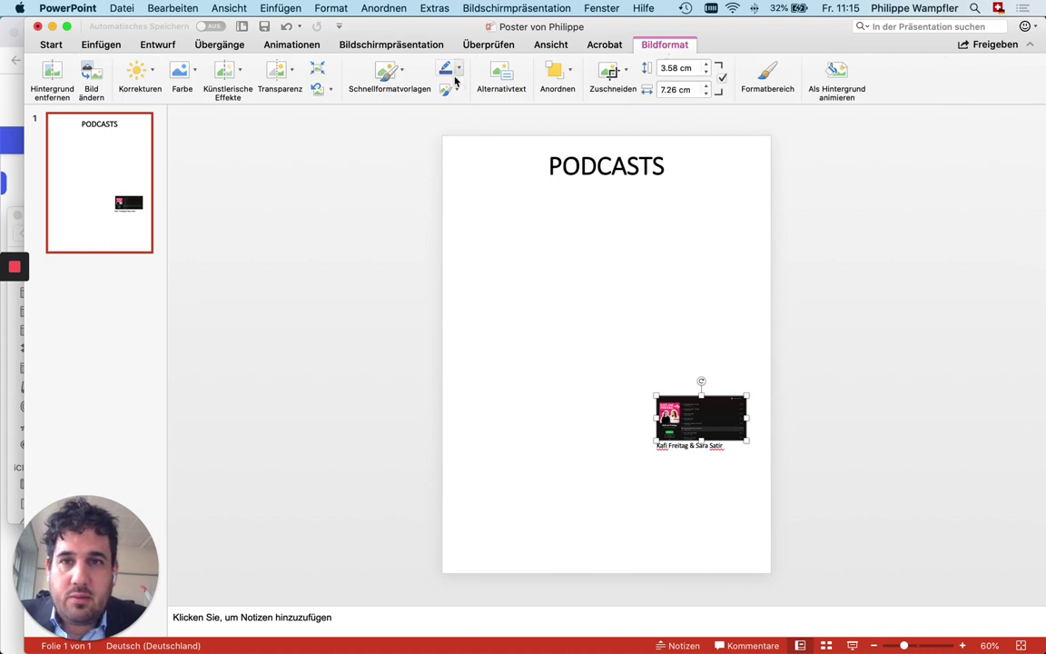
Step: Apply the oval picture style with shadow from Schnellformatvorlagen to the screenshot
click(399, 73)
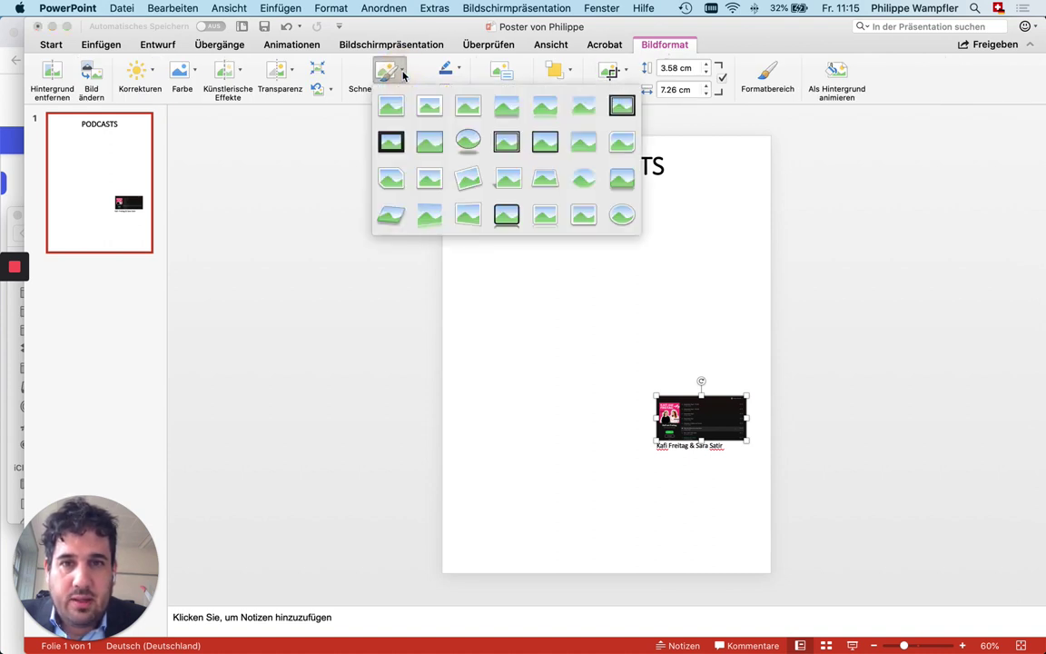
click(467, 141)
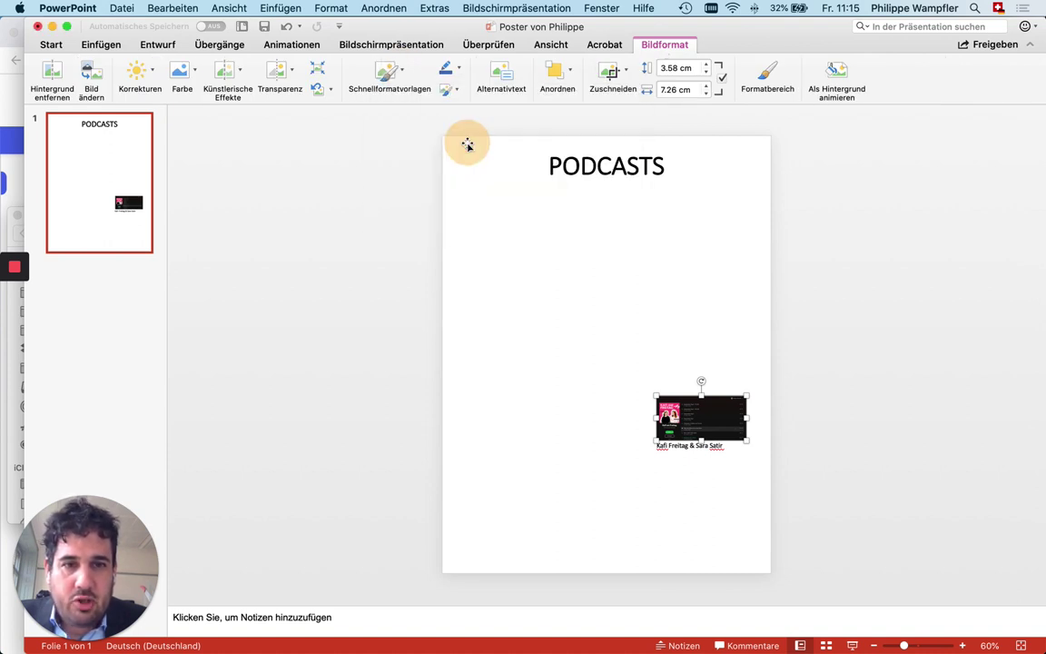
click(504, 284)
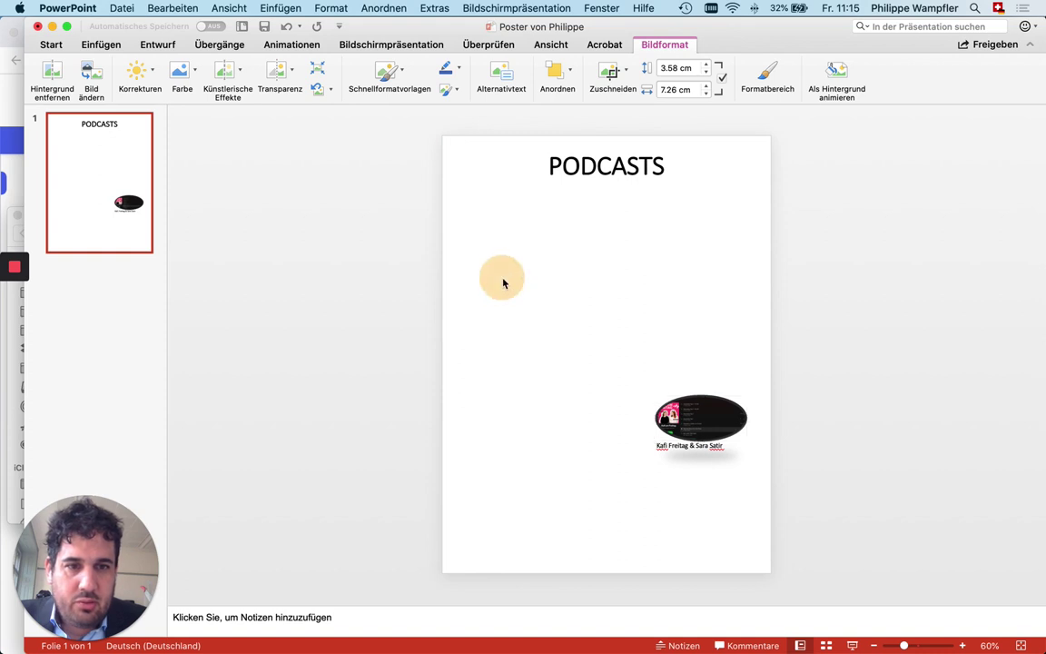
Step: Move the caption text box further down below the oval picture
click(665, 444)
drag(662, 438, 662, 466)
click(614, 422)
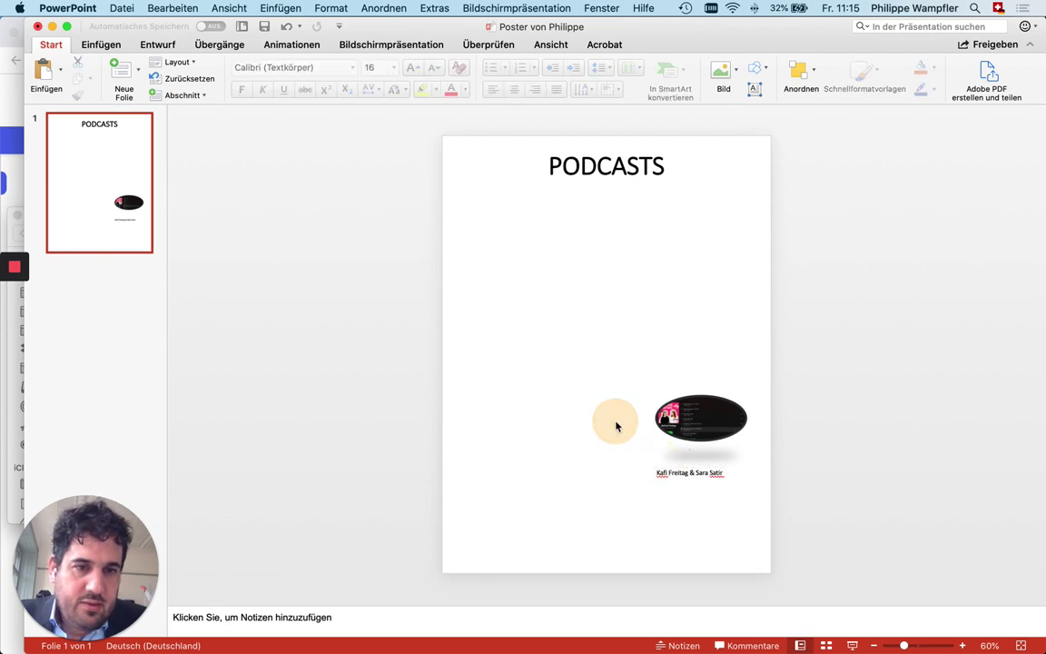
Step: Replace the oval with a rounded-rectangle picture style with a soft reflection
click(711, 417)
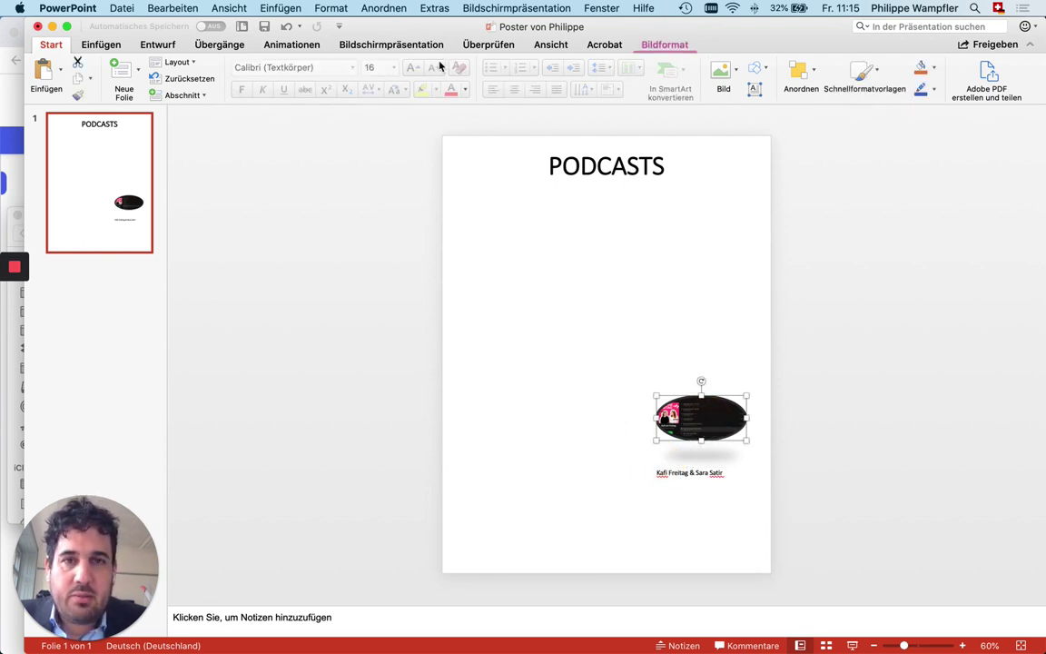
click(663, 46)
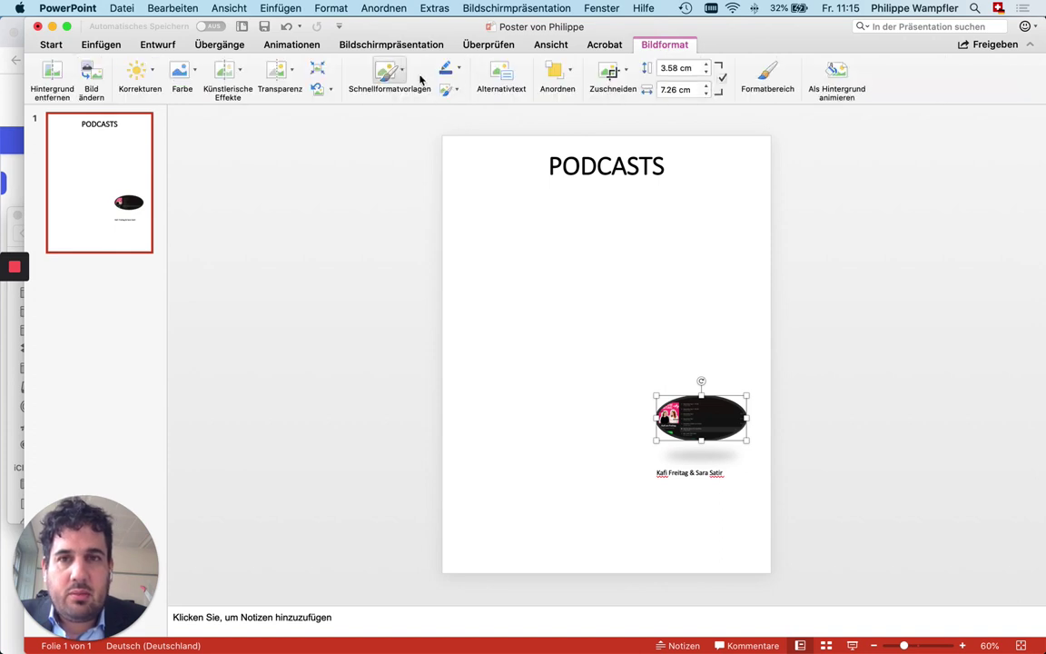
click(402, 76)
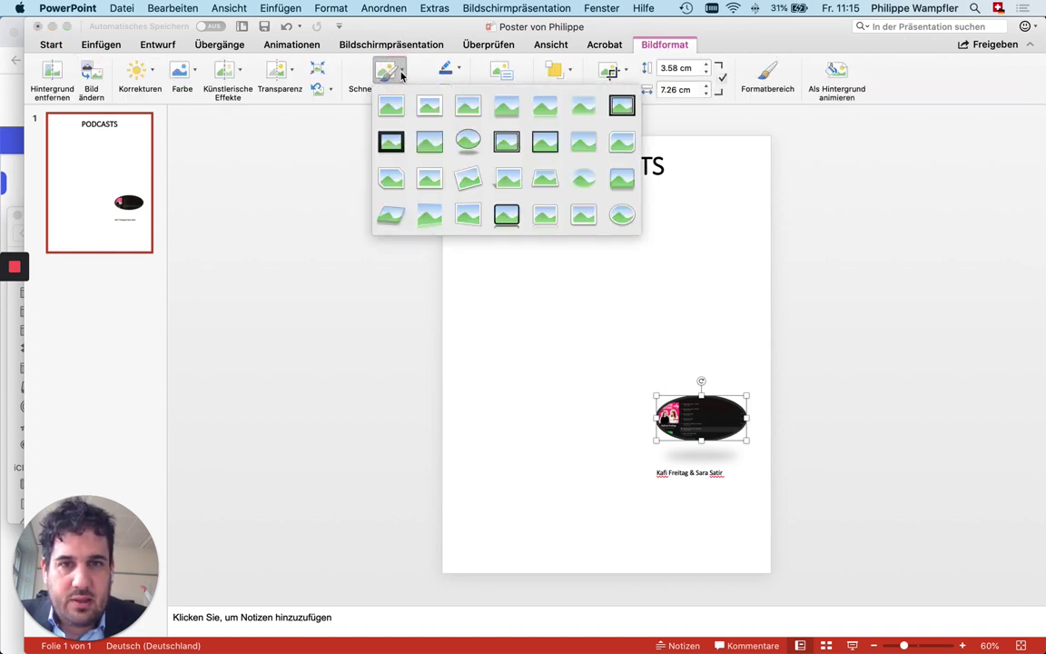
click(545, 108)
click(580, 344)
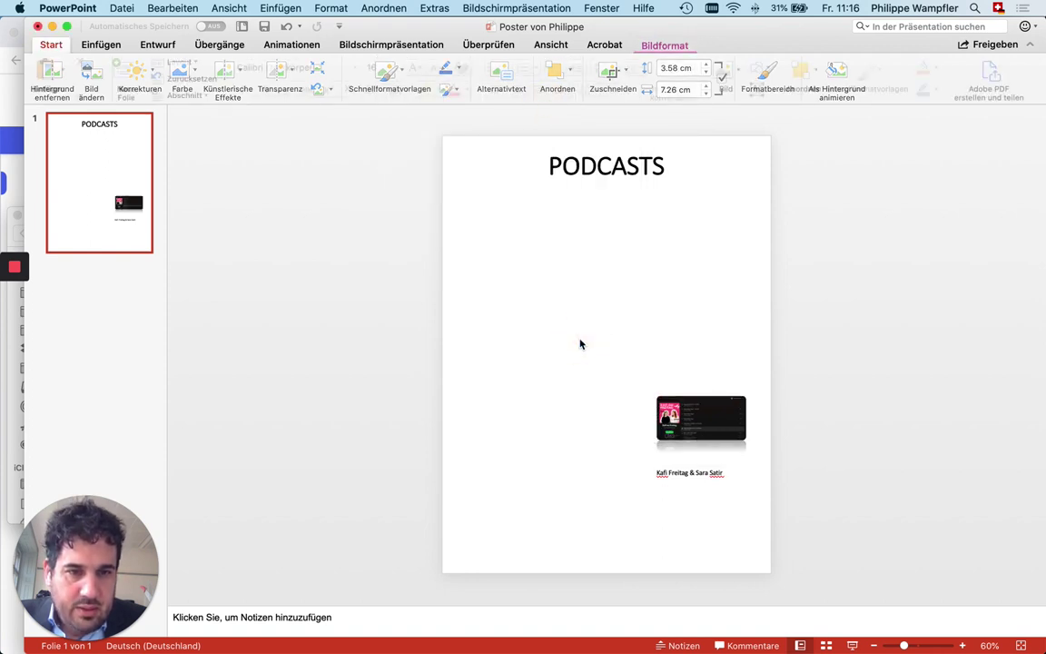
click(702, 469)
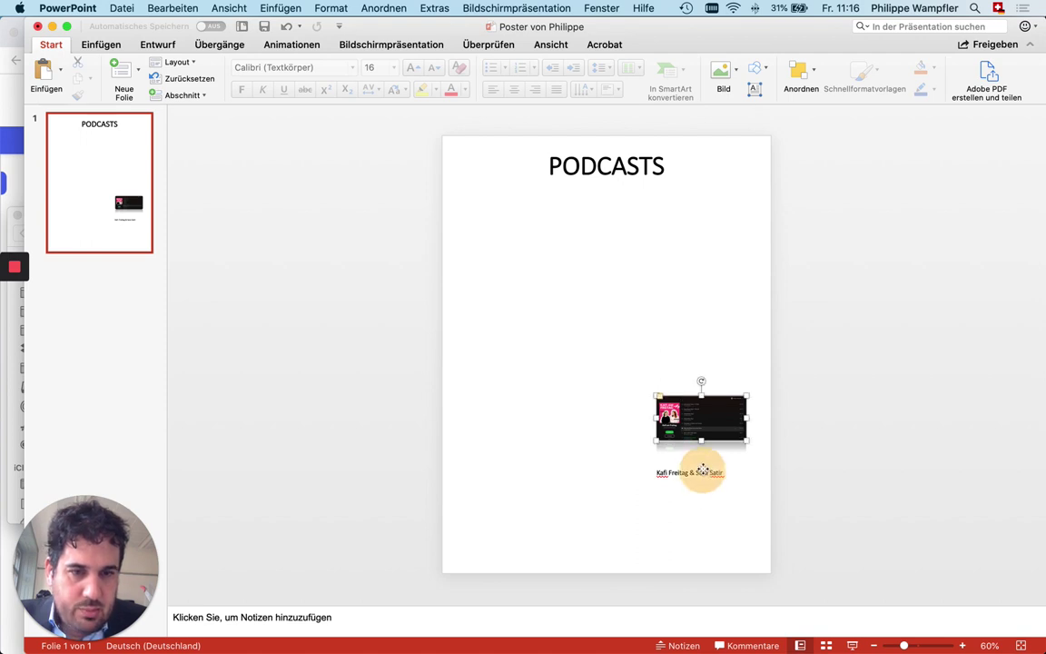
click(572, 444)
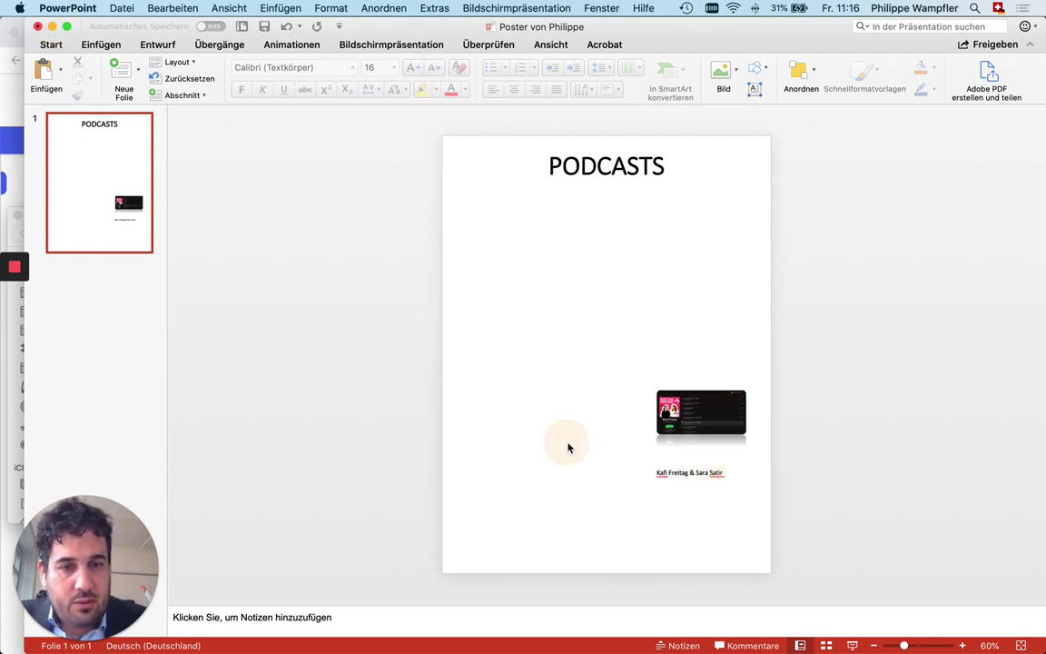